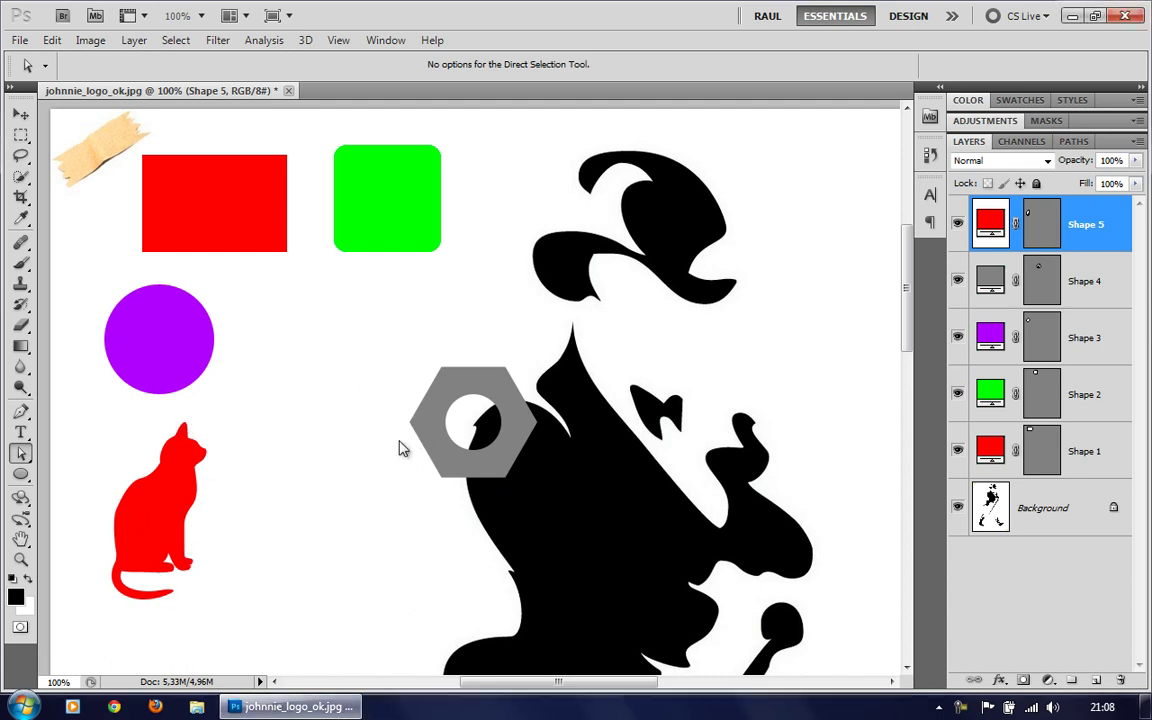
Try selecting a shape on the canvas, dismiss the error, and inspect the cat's path.
{"action": "left_click", "coordinate": [375, 393]}
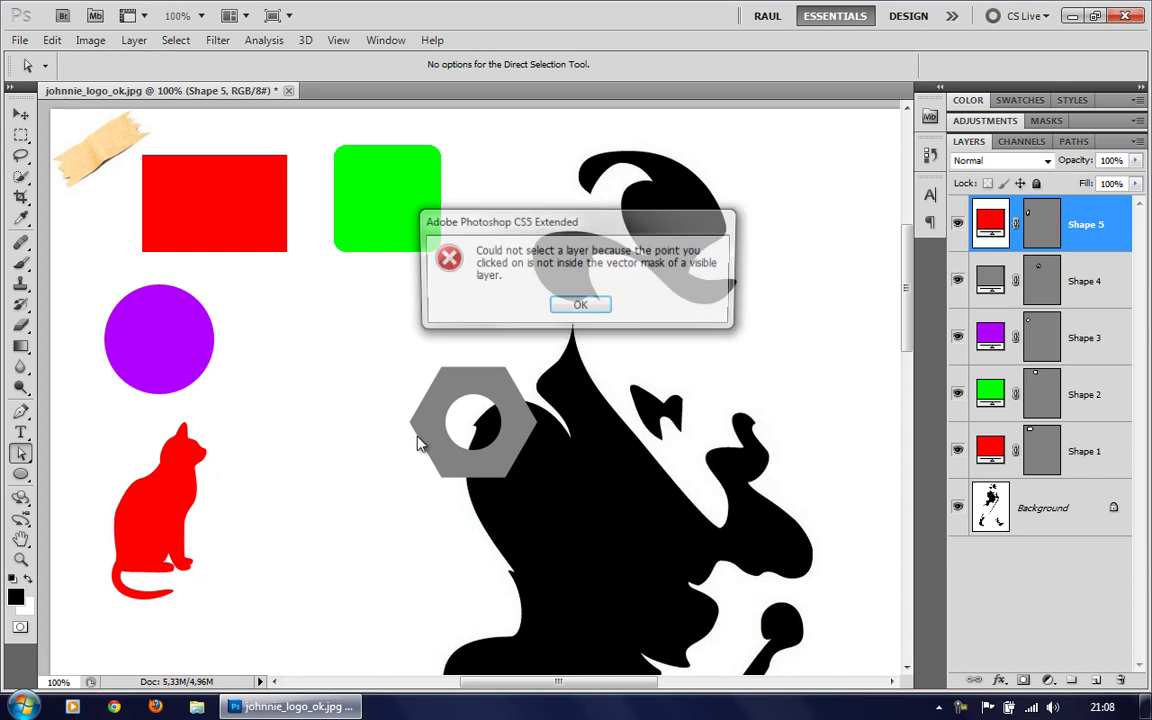
{"action": "left_click", "coordinate": [580, 306]}
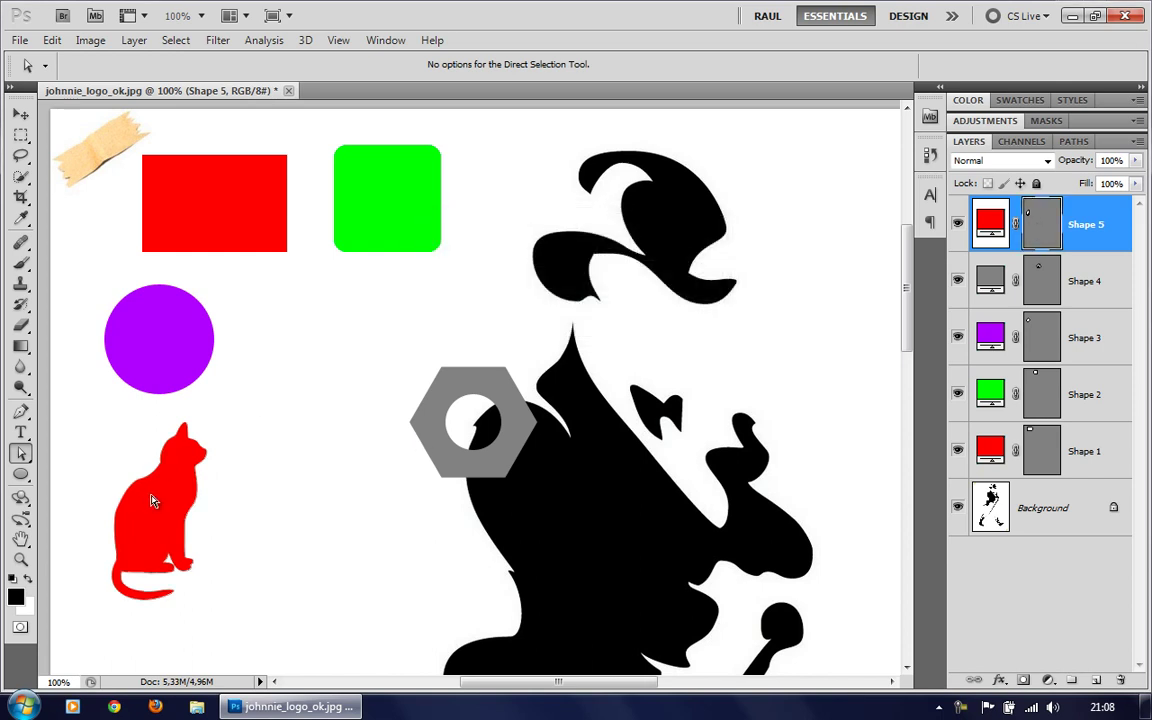
{"action": "left_click", "coordinate": [178, 440]}
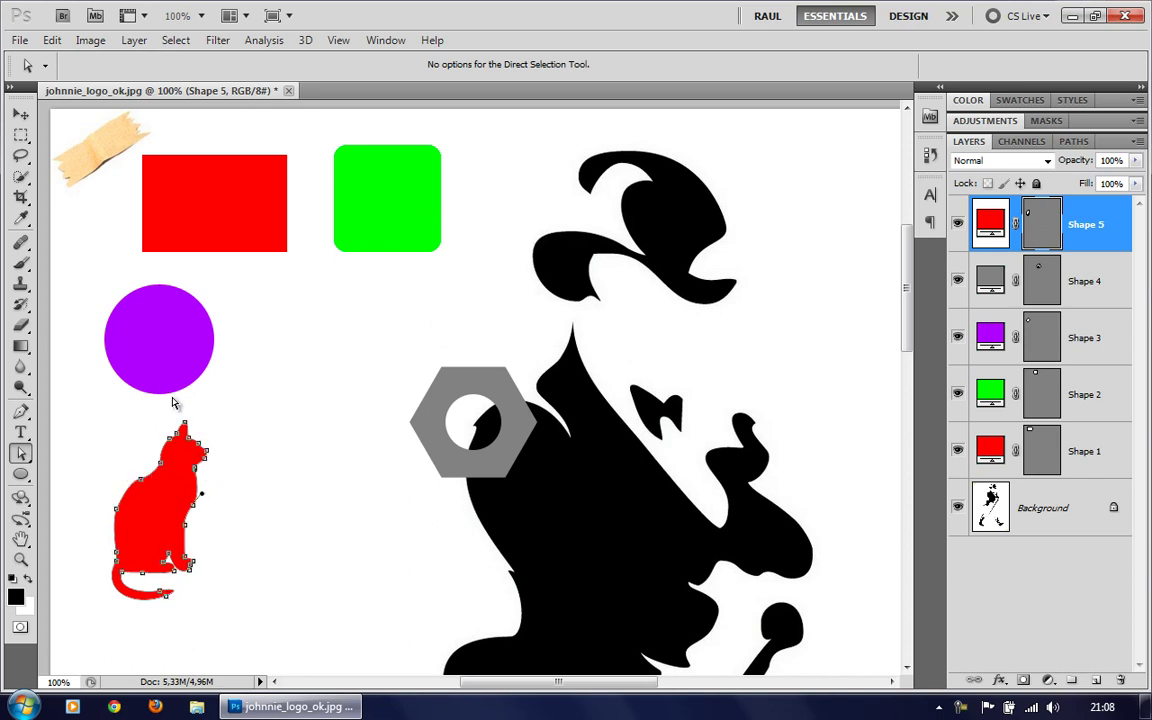
{"action": "left_click", "coordinate": [245, 442]}
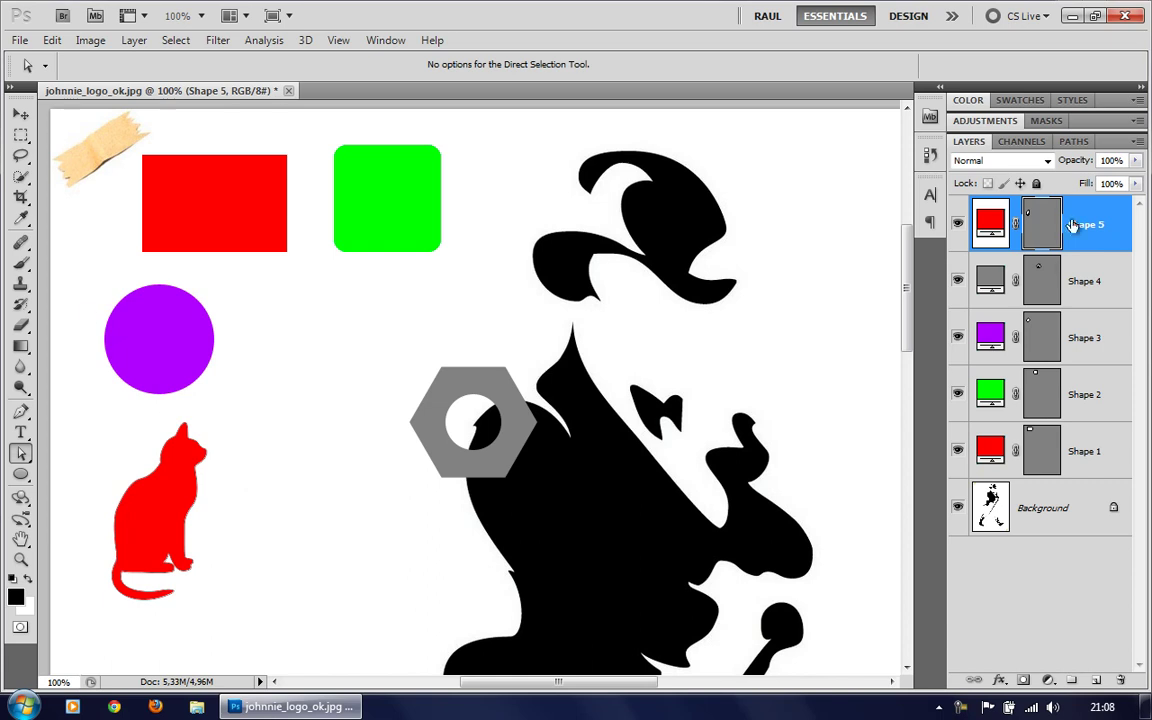
Group Shape 1 through Shape 5 as 'Desenhos' and turn off its visibility.
{"action": "left_click", "coordinate": [24, 118]}
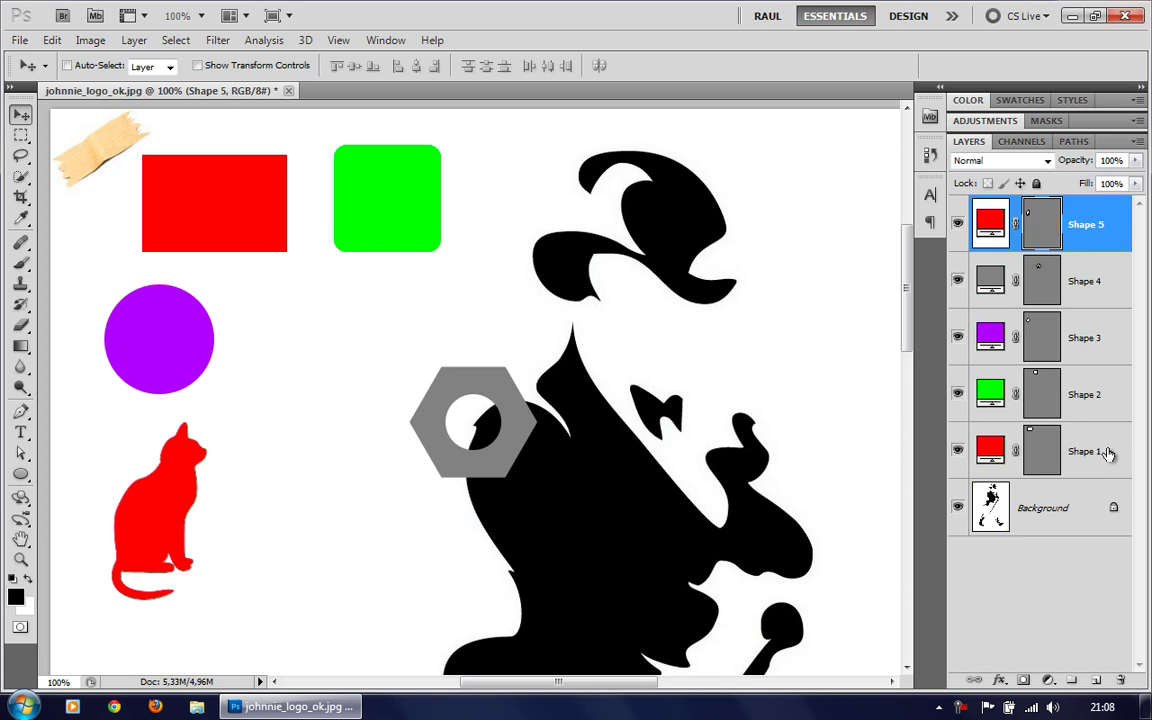
{"action": "left_click", "coordinate": [1108, 453], "text": "shift"}
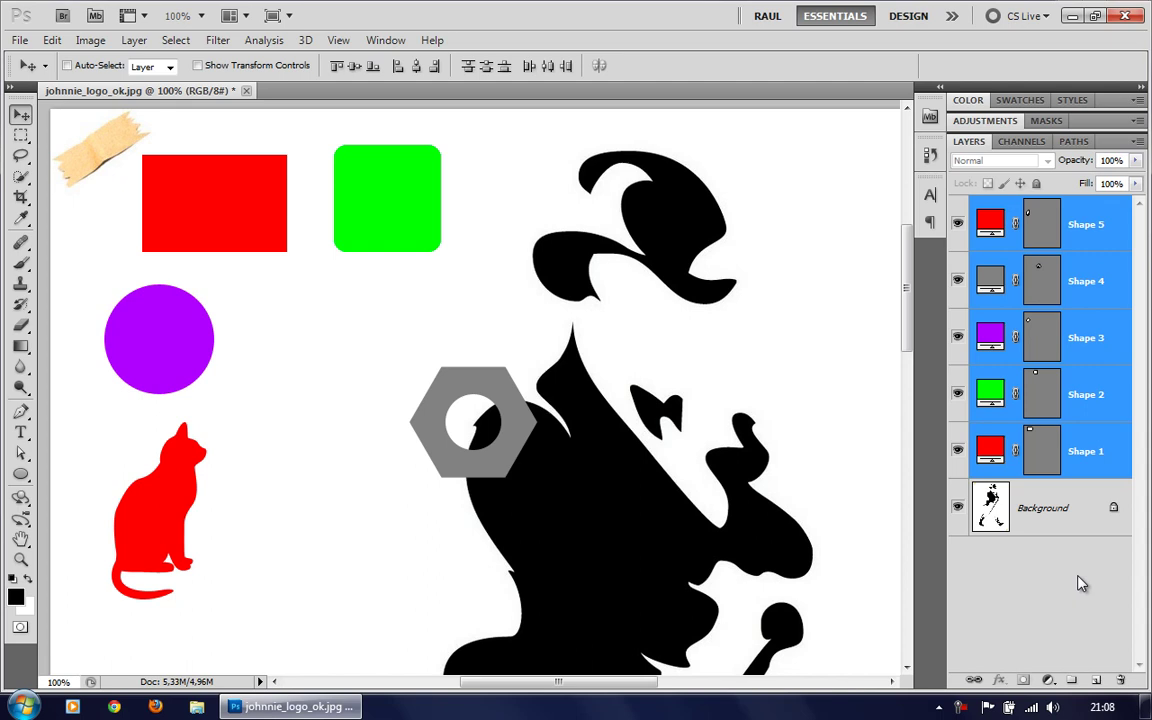
{"action": "key", "text": "ctrl+g"}
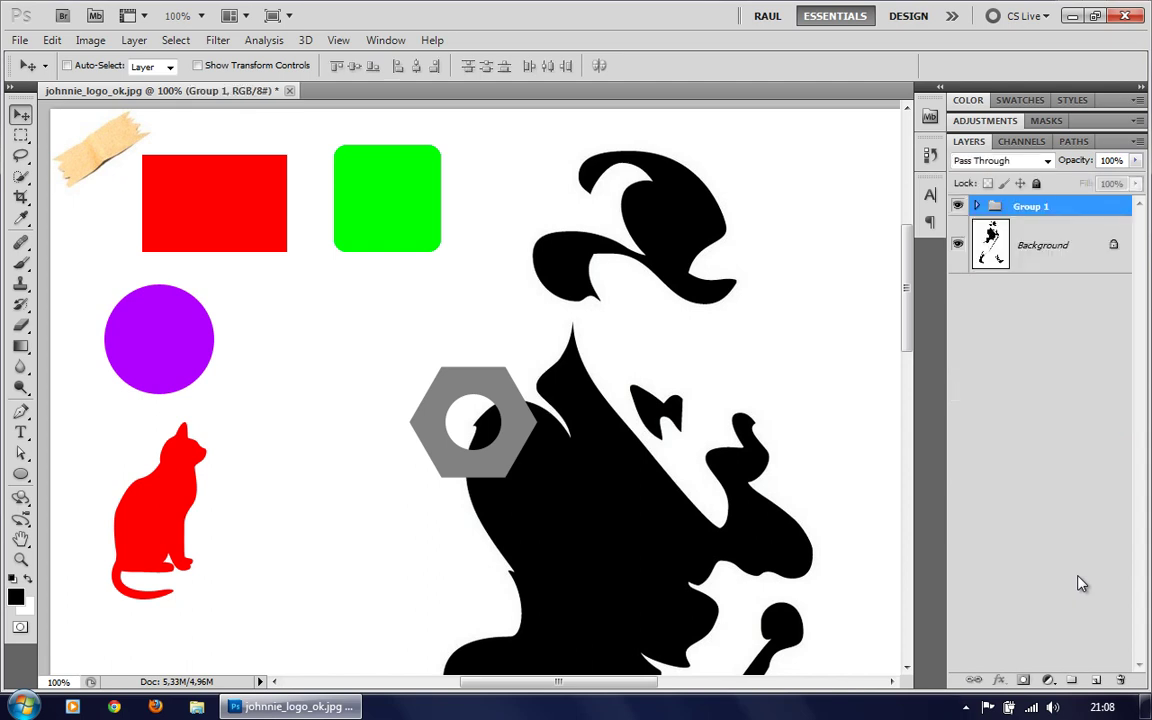
{"action": "double_click", "coordinate": [1032, 207]}
{"action": "type", "text": "Desenhos"}
{"action": "key", "text": "Return"}
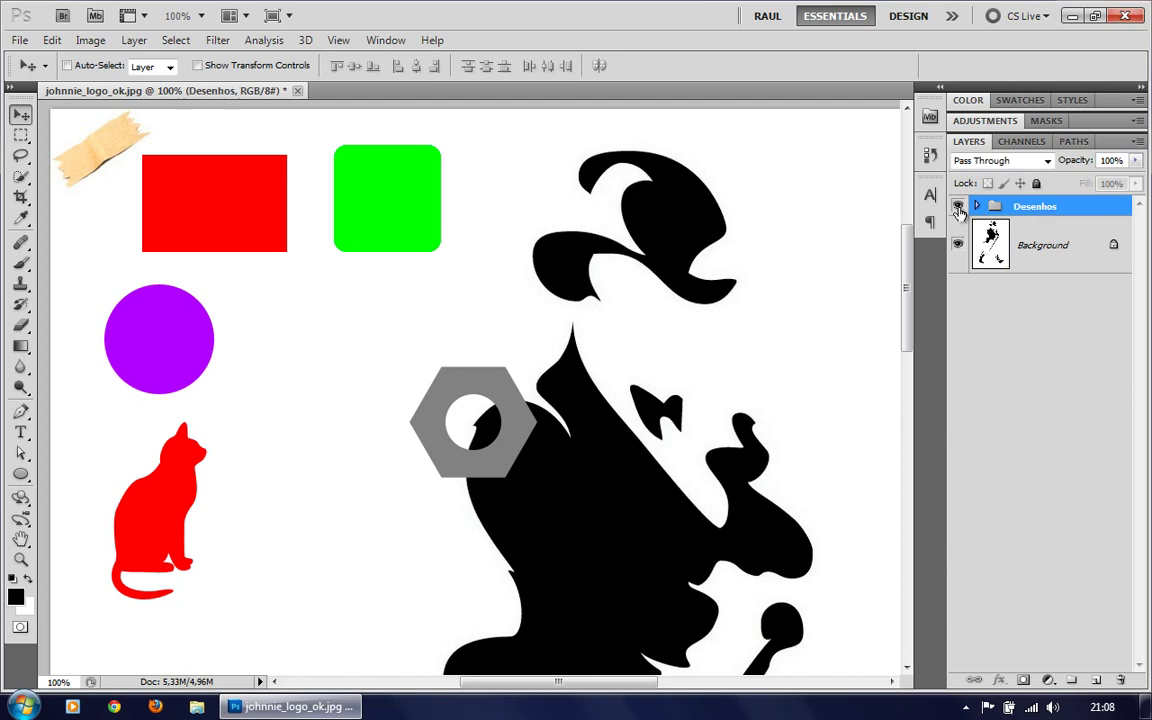
{"action": "left_click", "coordinate": [958, 206]}
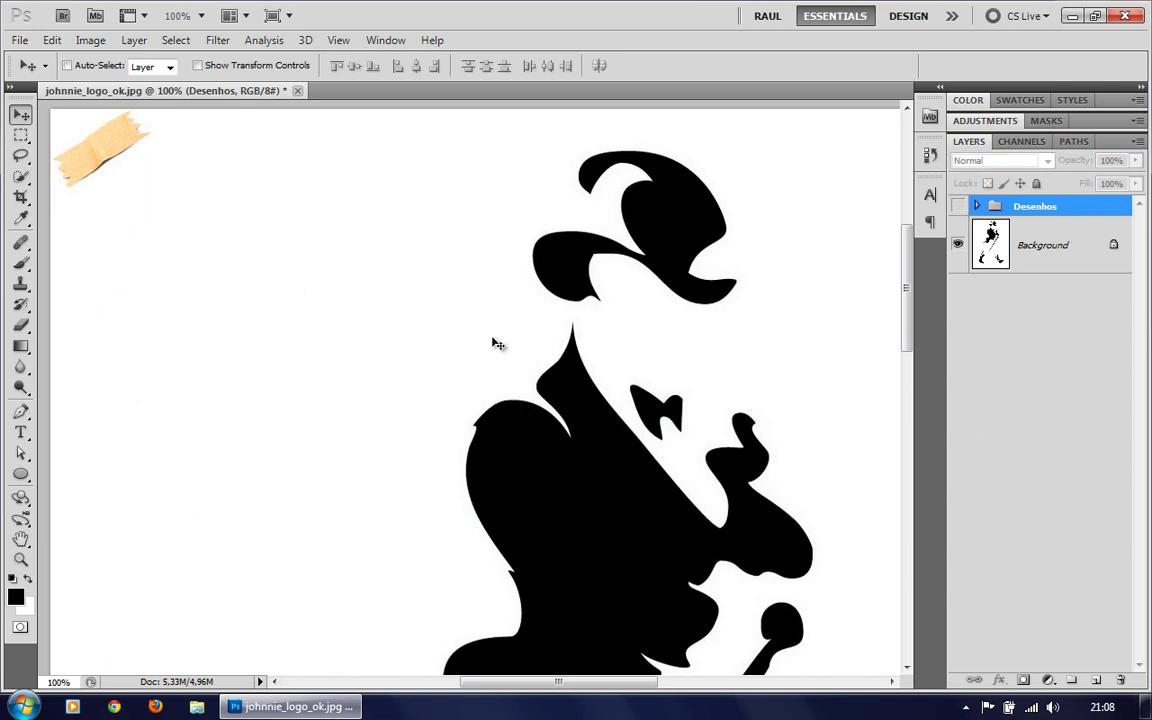
Make the Background layer active and set the Pen Tool to Paths mode.
{"action": "left_click", "coordinate": [1045, 263]}
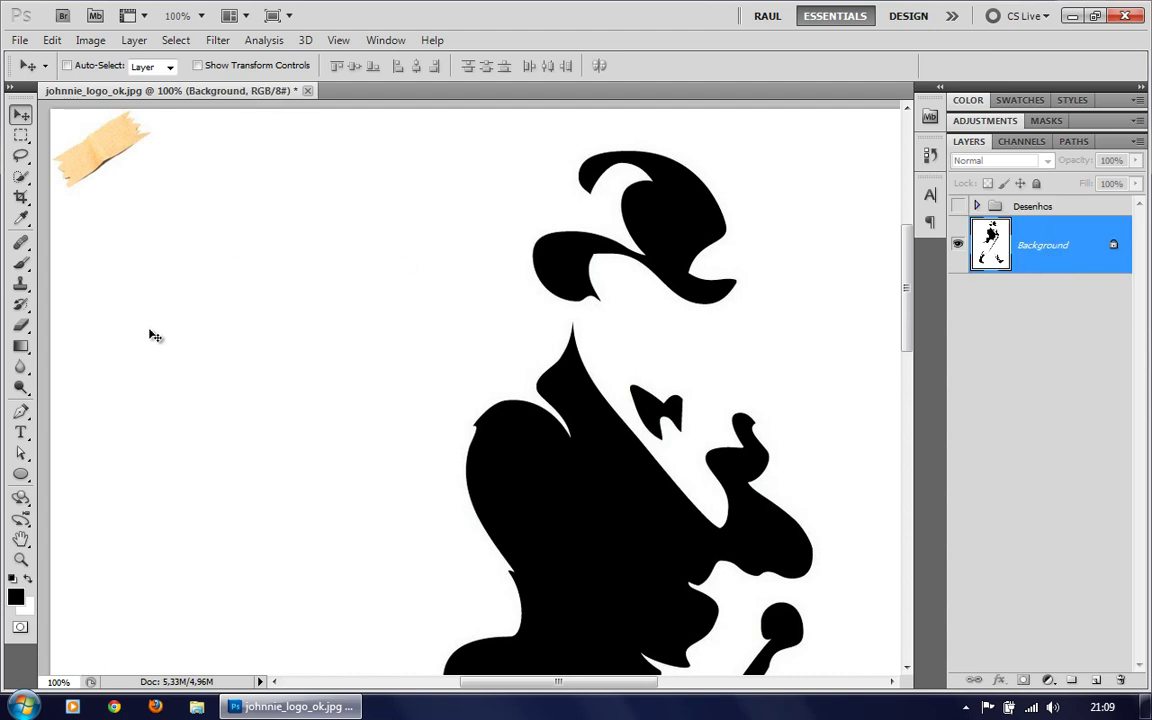
{"action": "left_click", "coordinate": [22, 414]}
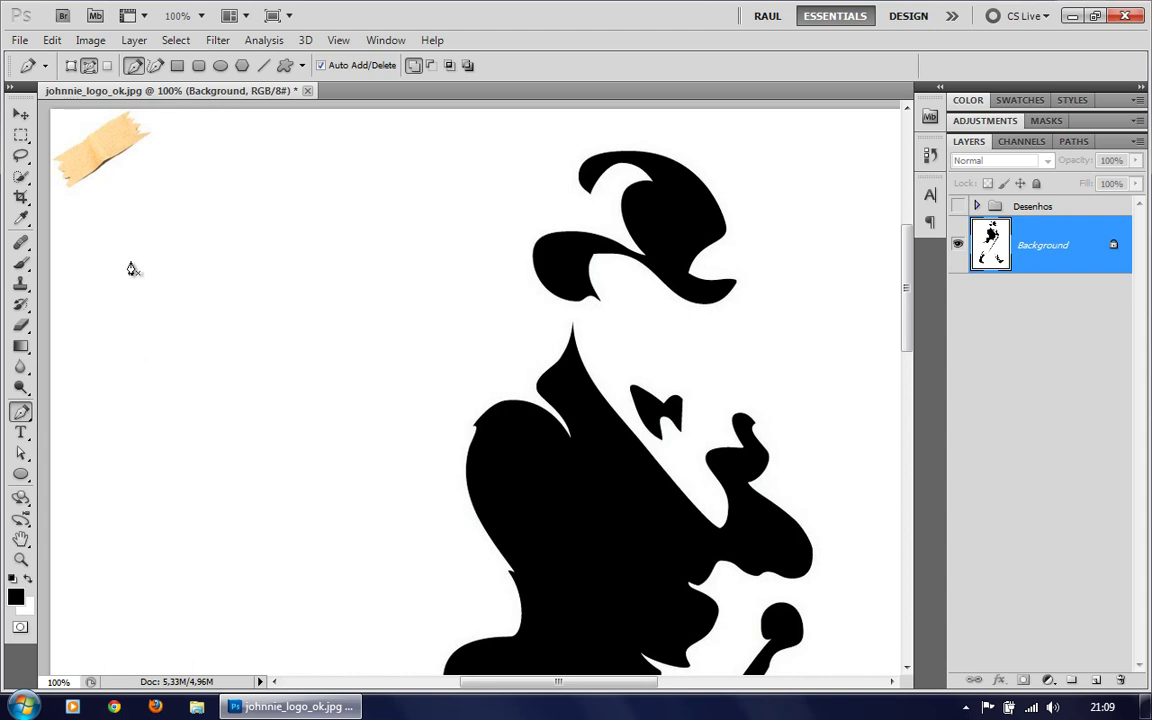
{"action": "left_click", "coordinate": [89, 66]}
Place five pen anchors outlining a V-notched banner and close the path at the start point.
{"action": "left_click", "coordinate": [140, 221]}
{"action": "left_click", "coordinate": [300, 222]}
{"action": "left_click", "coordinate": [294, 403]}
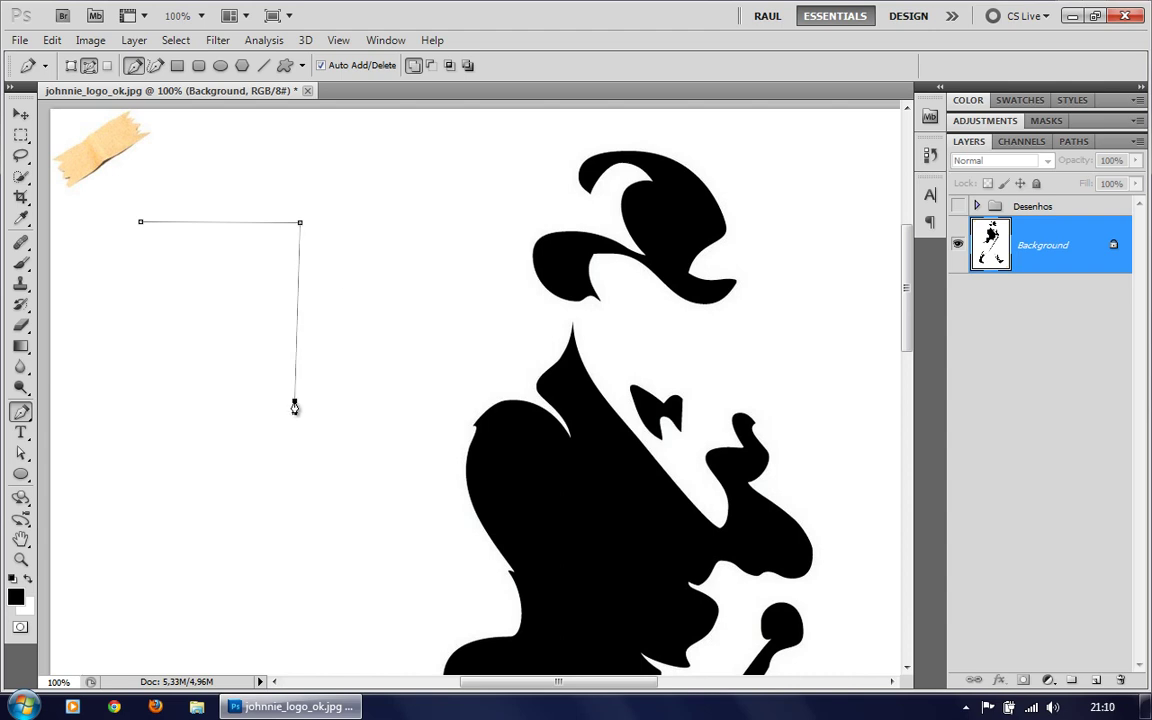
{"action": "left_click", "coordinate": [211, 322]}
{"action": "left_click", "coordinate": [137, 397]}
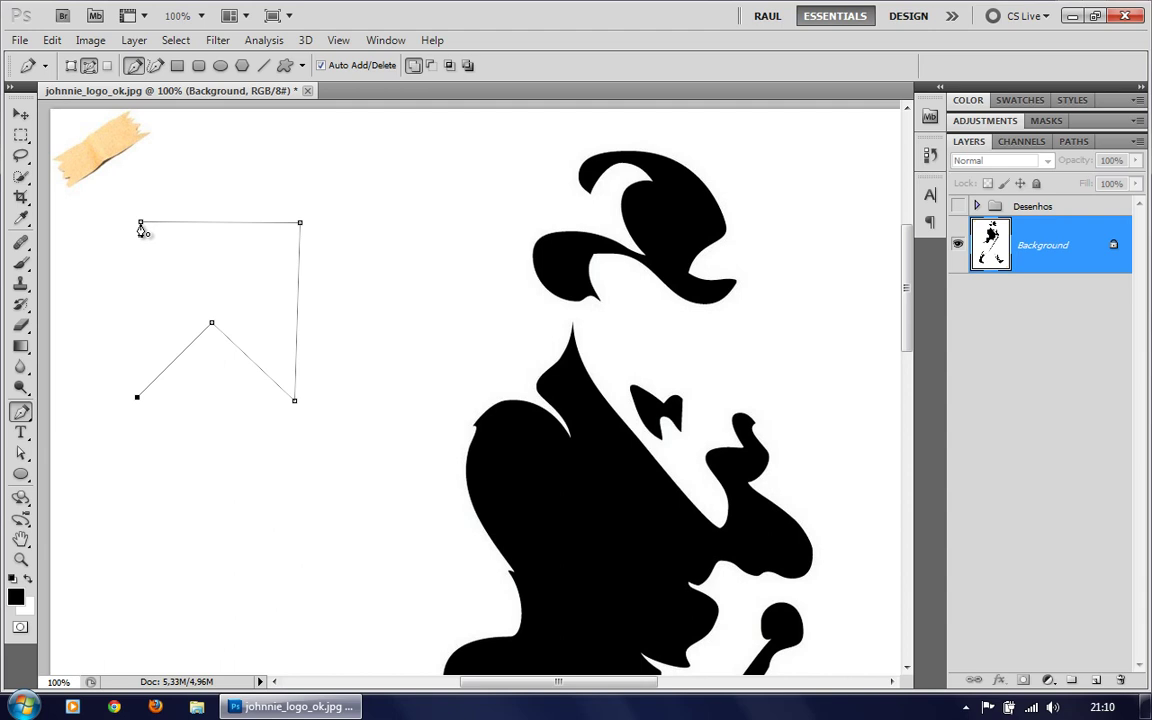
{"action": "left_click", "coordinate": [140, 223]}
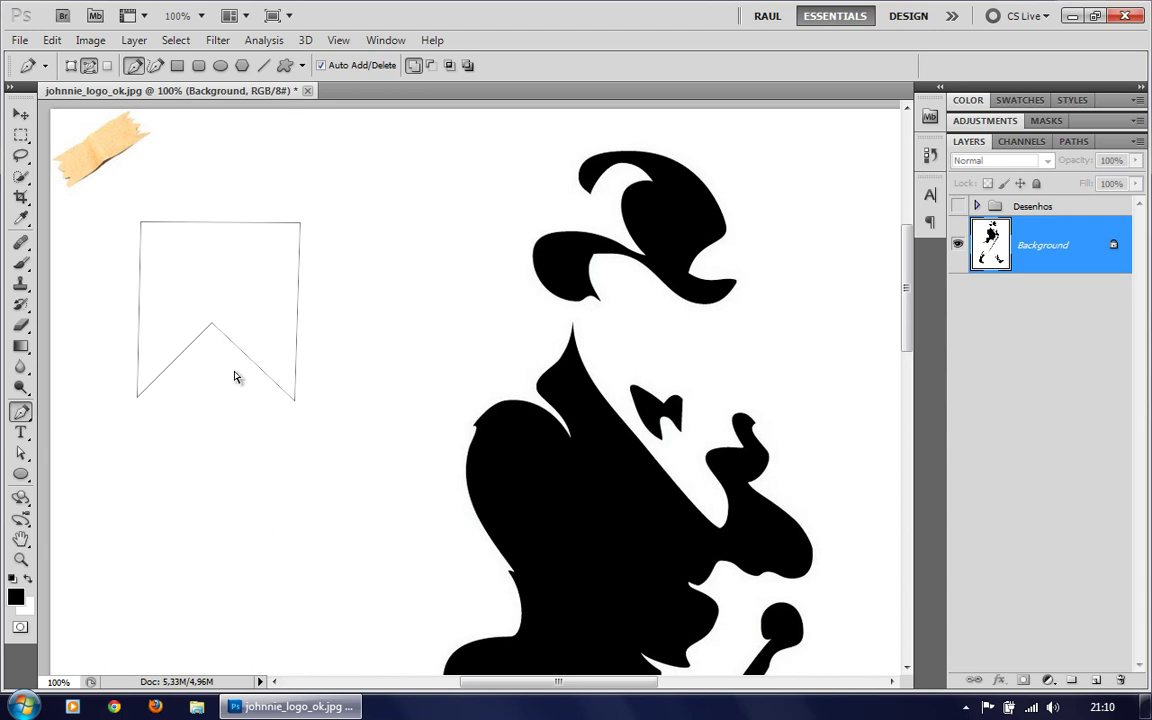
Nudge the banner's notch and bottom corner anchors into new positions.
{"action": "left_click", "coordinate": [177, 366], "text": "ctrl"}
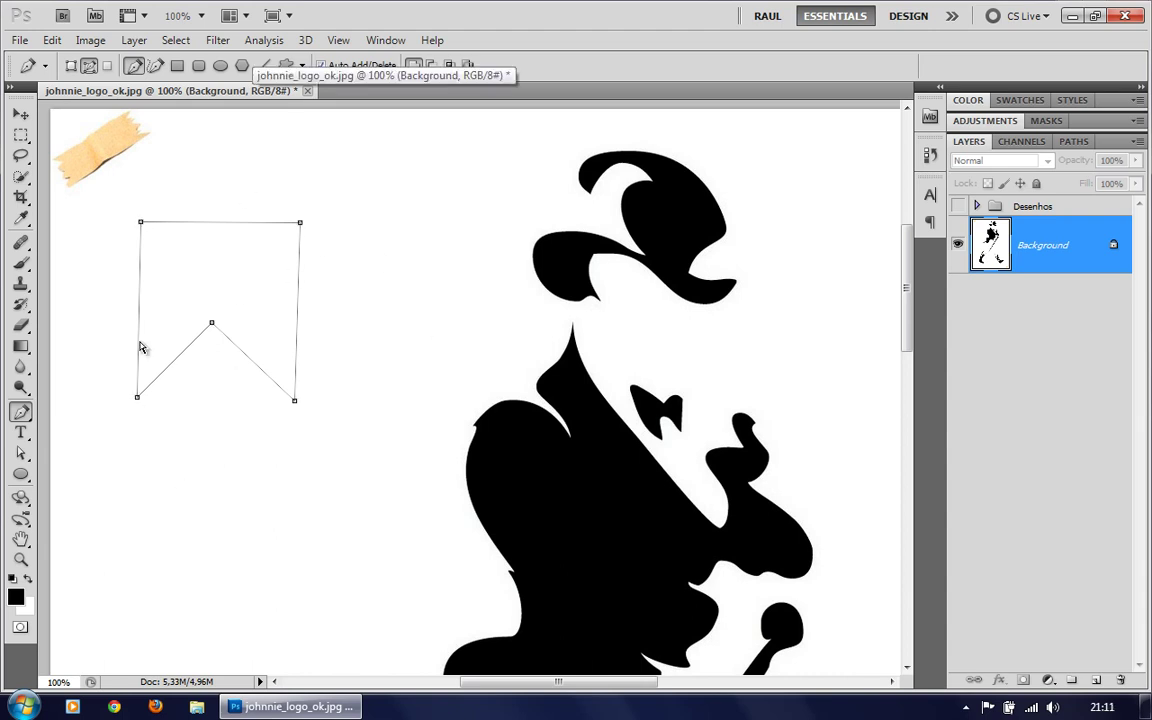
{"action": "left_click_drag", "start_coordinate": [212, 324], "coordinate": [221, 330]}
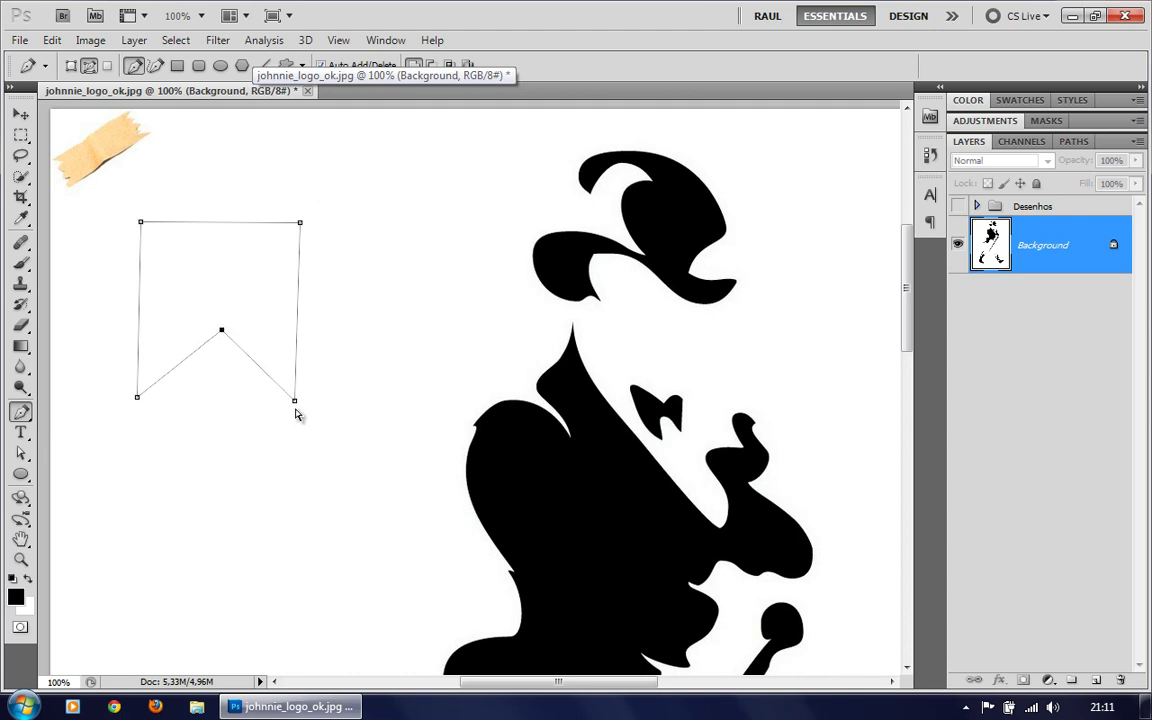
{"action": "left_click_drag", "start_coordinate": [295, 400], "coordinate": [302, 404]}
{"action": "left_click_drag", "start_coordinate": [137, 398], "coordinate": [139, 397]}
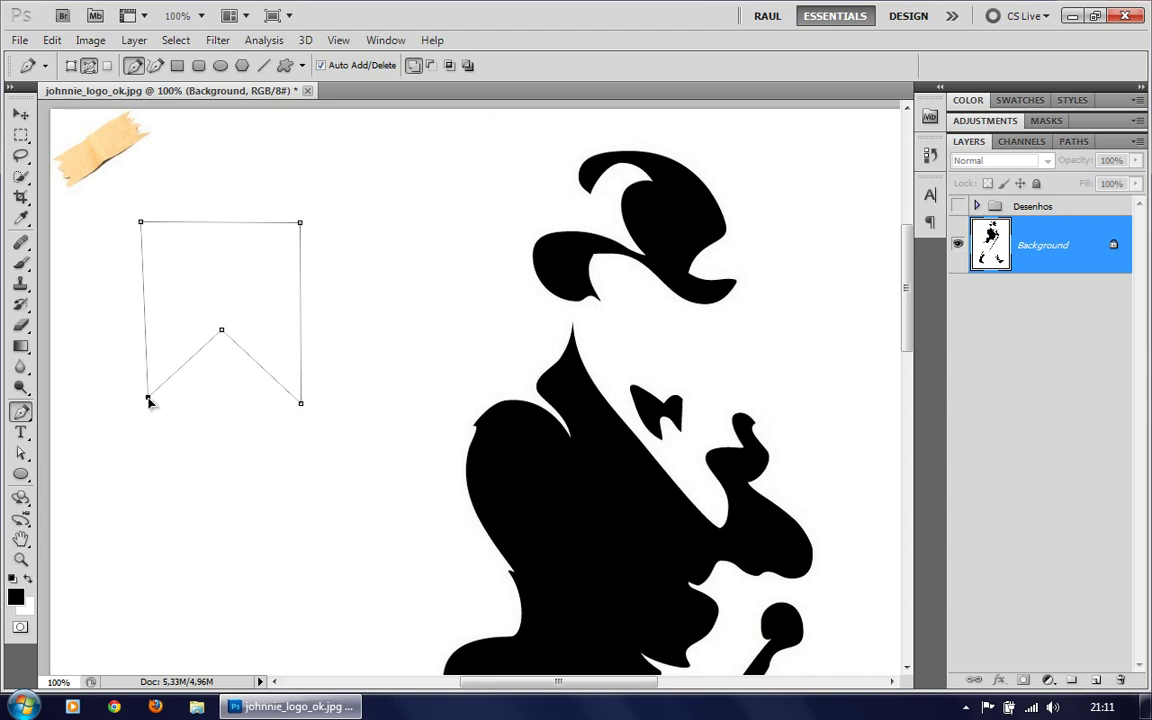
{"action": "left_click", "coordinate": [221, 330]}
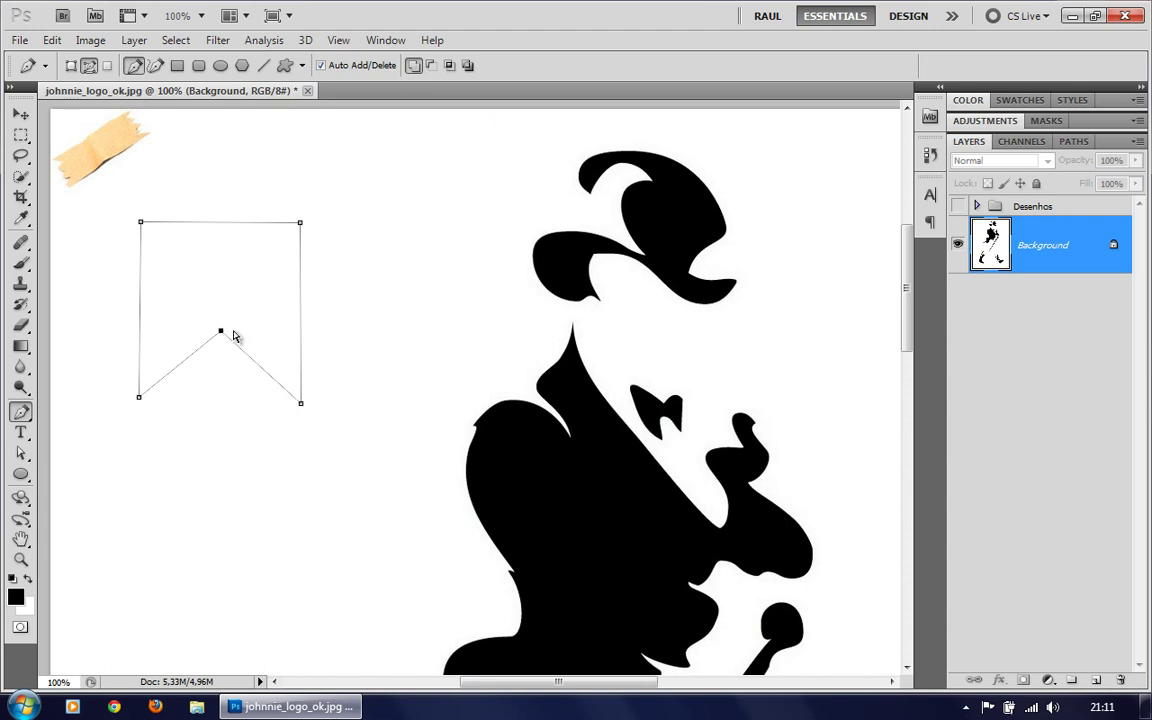
{"action": "left_click_drag", "start_coordinate": [301, 403], "coordinate": [299, 400]}
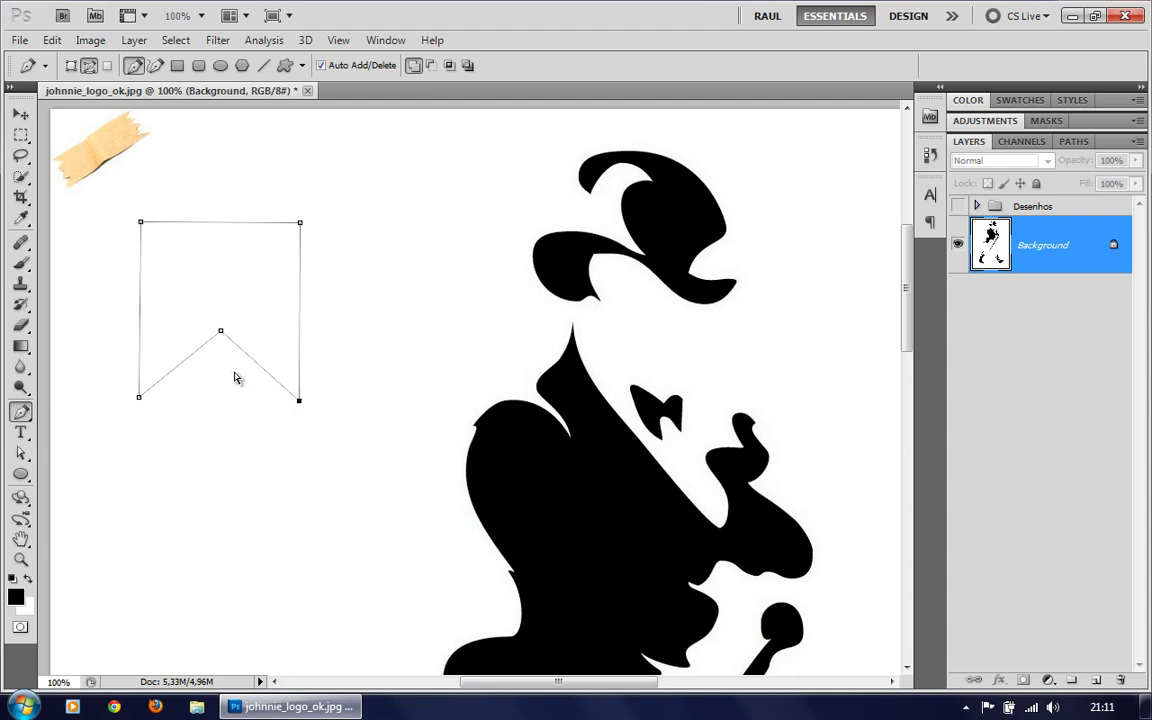
Delete the notch anchor to straighten the bottom edge, then add a mid-bottom anchor.
{"action": "left_click", "coordinate": [272, 425], "text": "ctrl"}
{"action": "left_click", "coordinate": [240, 357], "text": "ctrl"}
{"action": "left_click", "coordinate": [222, 335]}
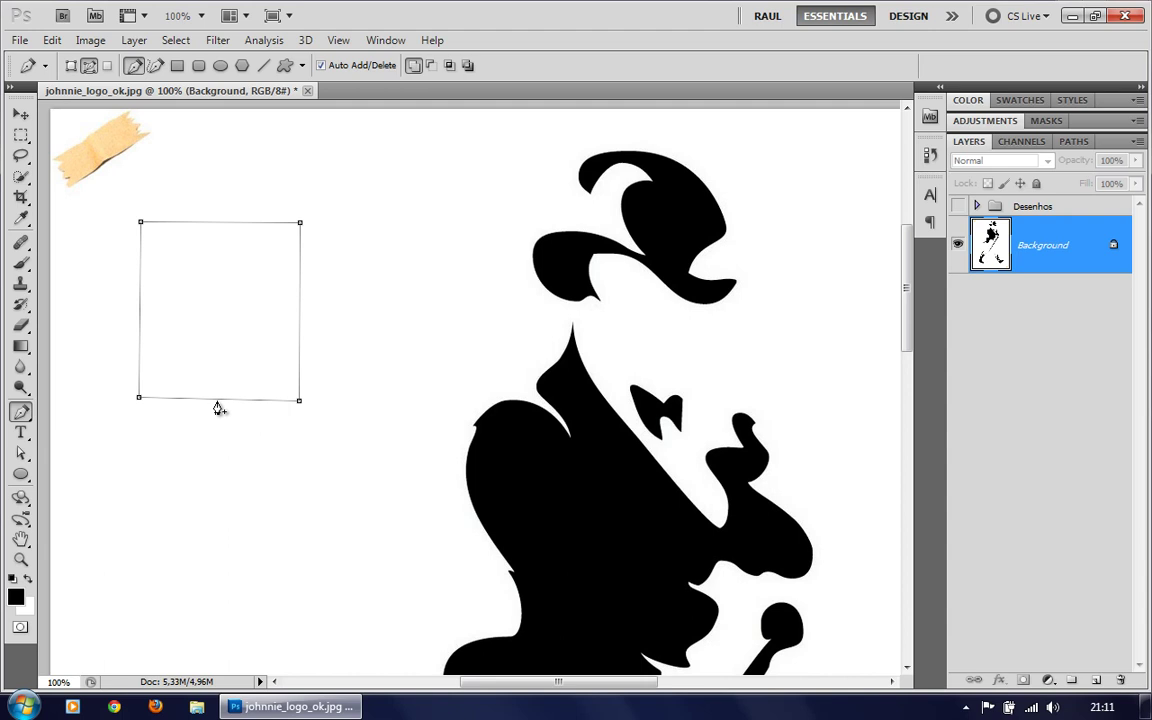
{"action": "left_click", "coordinate": [217, 399]}
Remove the rectangular path and drag out a smooth first anchor with curve handles.
{"action": "key", "text": "ctrl+alt+z"}
{"action": "key", "text": "ctrl+alt+z"}
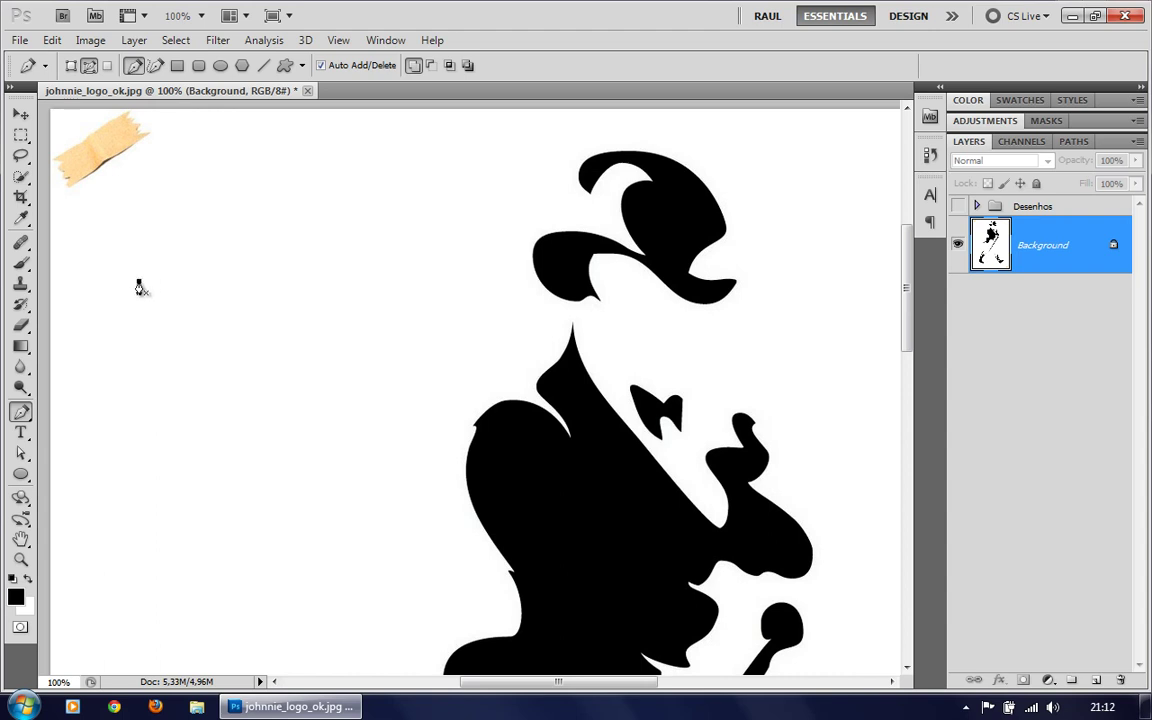
{"action": "left_click_drag", "start_coordinate": [148, 286], "coordinate": [204, 285]}
{"action": "mouse_move", "coordinate": [203, 285]}
{"action": "left_mouse_down"}
{"action": "mouse_move", "coordinate": [183, 231]}
{"action": "mouse_move", "coordinate": [169, 232]}
{"action": "left_mouse_up"}
Add the second curved anchor and shape the heart's left lobe with its handles.
{"action": "left_click", "coordinate": [265, 284]}
{"action": "mouse_move", "coordinate": [265, 285]}
{"action": "left_mouse_down"}
{"action": "mouse_move", "coordinate": [299, 321]}
{"action": "mouse_move", "coordinate": [303, 337]}
{"action": "mouse_move", "coordinate": [267, 286]}
{"action": "mouse_move", "coordinate": [288, 332]}
{"action": "mouse_move", "coordinate": [267, 283]}
{"action": "mouse_move", "coordinate": [294, 341]}
{"action": "left_mouse_up"}
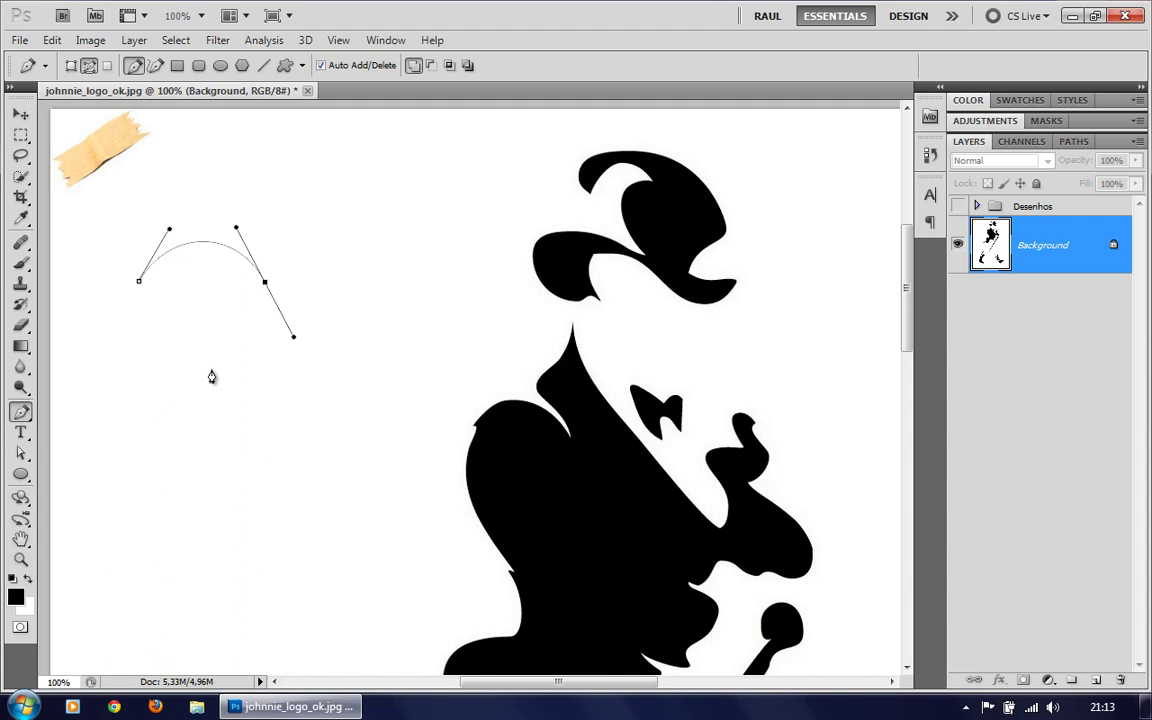
{"action": "left_click_drag", "start_coordinate": [265, 285], "coordinate": [255, 287]}
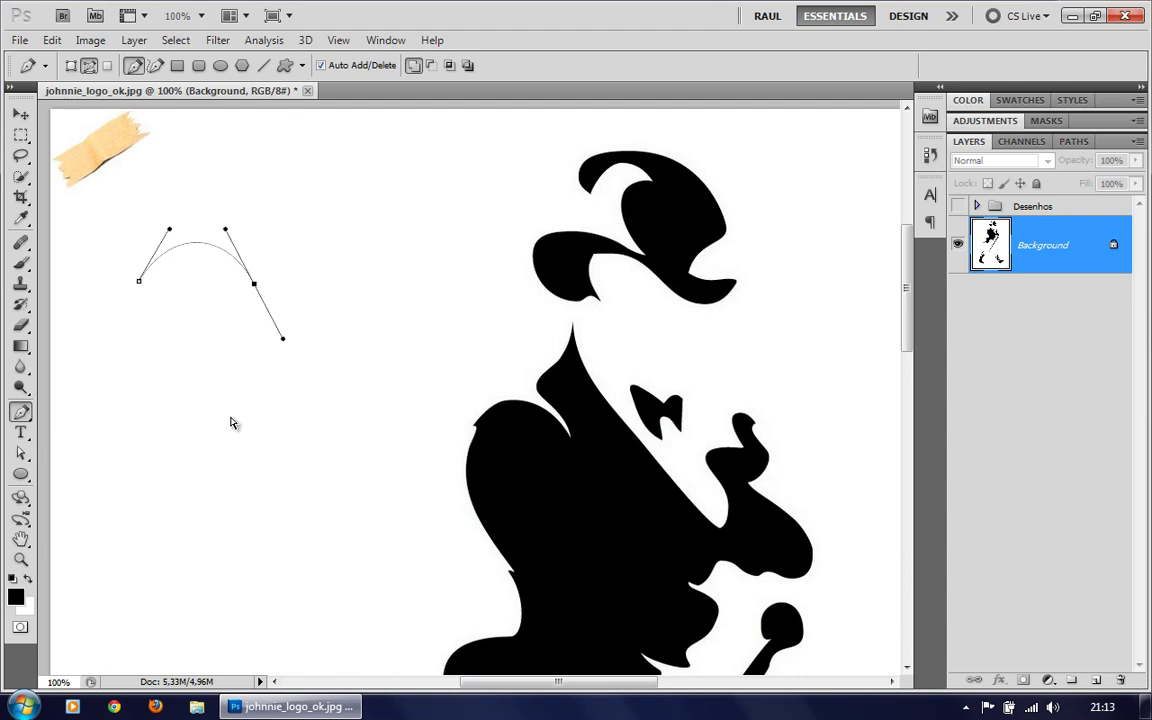
{"action": "left_click_drag", "start_coordinate": [282, 339], "coordinate": [284, 346]}
{"action": "mouse_move", "coordinate": [285, 349]}
{"action": "left_mouse_down"}
{"action": "mouse_move", "coordinate": [260, 309]}
{"action": "mouse_move", "coordinate": [283, 381]}
{"action": "mouse_move", "coordinate": [257, 298]}
{"action": "mouse_move", "coordinate": [286, 372]}
{"action": "mouse_move", "coordinate": [291, 353]}
{"action": "left_mouse_up"}
{"action": "mouse_move", "coordinate": [226, 230]}
{"action": "left_mouse_down"}
{"action": "mouse_move", "coordinate": [210, 206]}
{"action": "mouse_move", "coordinate": [236, 258]}
{"action": "mouse_move", "coordinate": [224, 231]}
{"action": "mouse_move", "coordinate": [272, 233]}
{"action": "mouse_move", "coordinate": [229, 233]}
{"action": "left_mouse_up"}
{"action": "left_click_drag", "start_coordinate": [288, 357], "coordinate": [283, 342]}
{"action": "left_click_drag", "start_coordinate": [282, 342], "coordinate": [282, 347]}
{"action": "left_click_drag", "start_coordinate": [282, 347], "coordinate": [280, 344]}
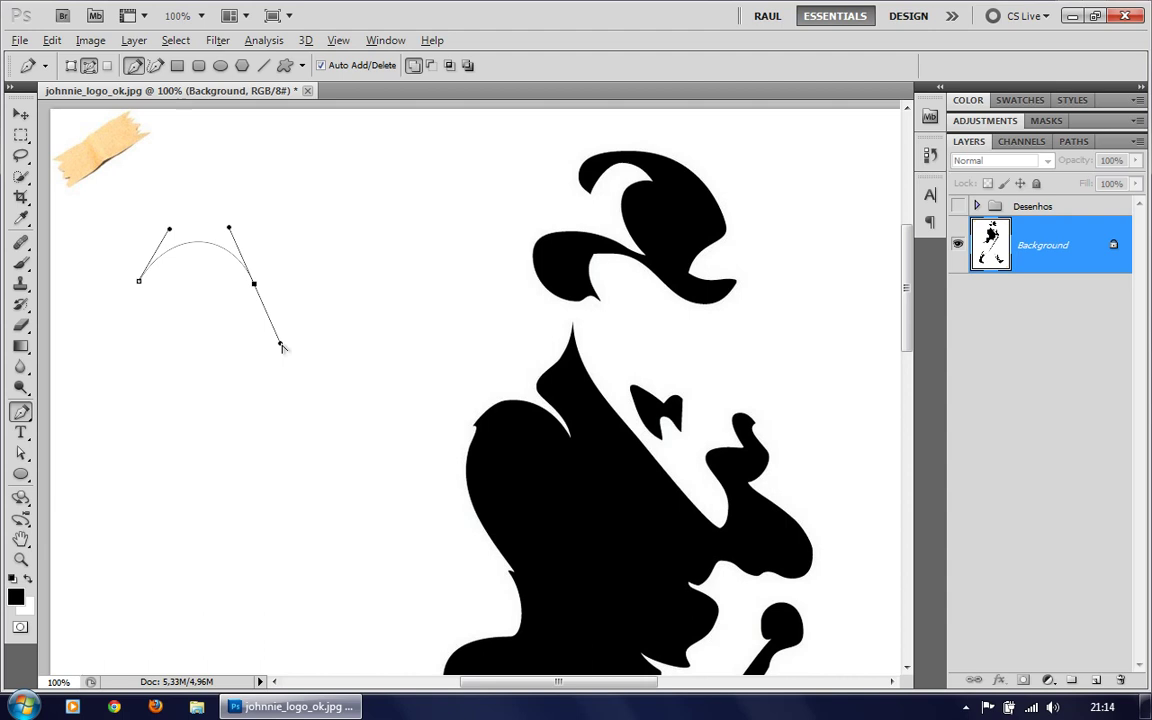
Add the top cusp, right lobe and sharp bottom tip, then close the heart path.
{"action": "mouse_move", "coordinate": [280, 346]}
{"action": "left_mouse_down"}
{"action": "mouse_move", "coordinate": [290, 283]}
{"action": "mouse_move", "coordinate": [279, 233]}
{"action": "left_mouse_up"}
{"action": "left_click_drag", "start_coordinate": [372, 287], "coordinate": [401, 345]}
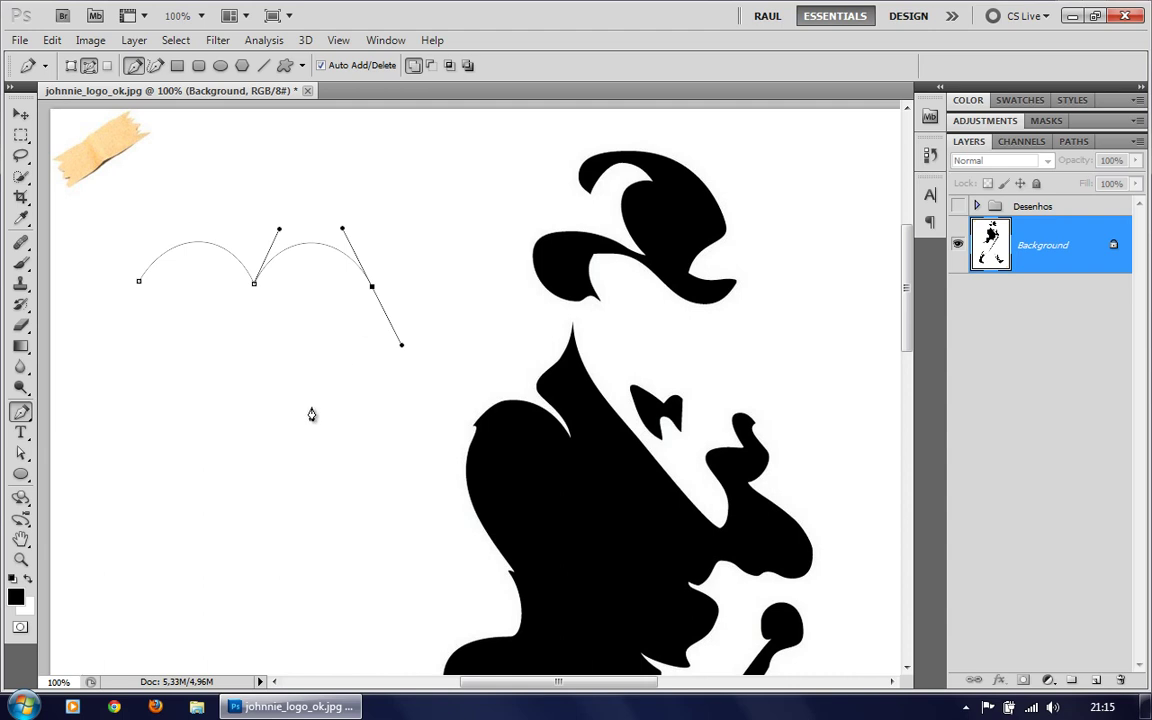
{"action": "left_click", "coordinate": [253, 420]}
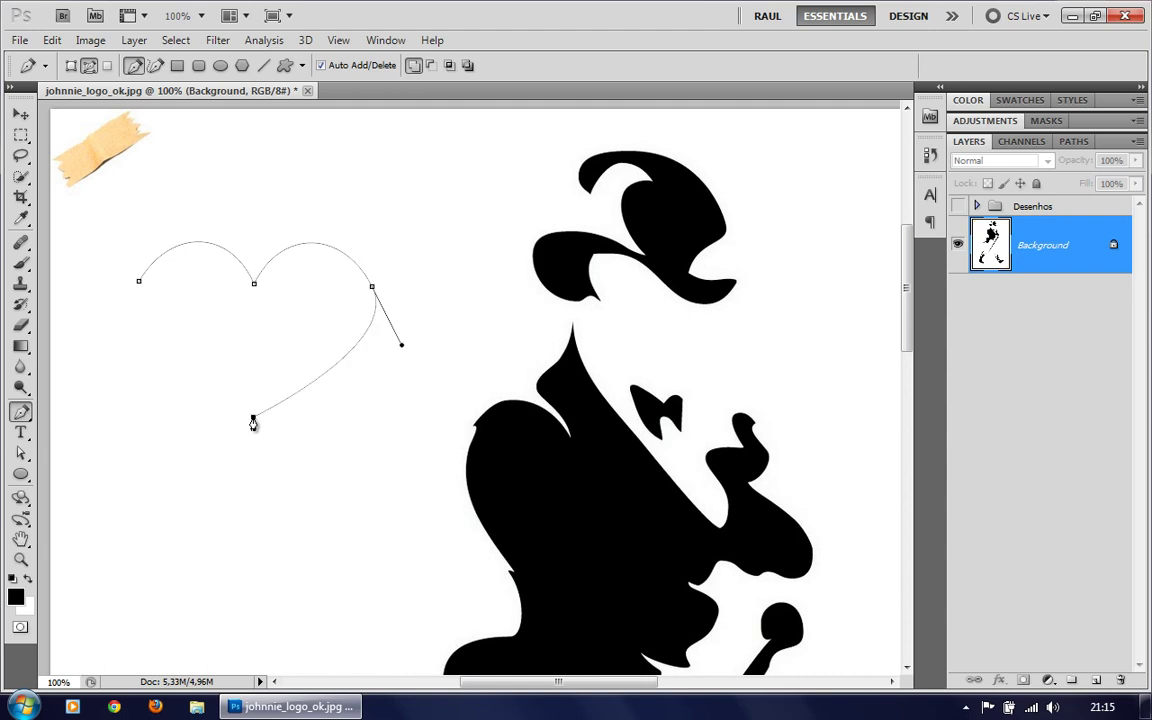
{"action": "mouse_move", "coordinate": [253, 422]}
{"action": "left_mouse_down"}
{"action": "mouse_move", "coordinate": [199, 414]}
{"action": "mouse_move", "coordinate": [242, 386]}
{"action": "mouse_move", "coordinate": [283, 406]}
{"action": "mouse_move", "coordinate": [283, 458]}
{"action": "mouse_move", "coordinate": [253, 488]}
{"action": "mouse_move", "coordinate": [203, 460]}
{"action": "mouse_move", "coordinate": [193, 381]}
{"action": "mouse_move", "coordinate": [216, 481]}
{"action": "mouse_move", "coordinate": [196, 430]}
{"action": "mouse_move", "coordinate": [210, 420]}
{"action": "mouse_move", "coordinate": [226, 458]}
{"action": "mouse_move", "coordinate": [203, 388]}
{"action": "mouse_move", "coordinate": [221, 474]}
{"action": "mouse_move", "coordinate": [213, 386]}
{"action": "mouse_move", "coordinate": [226, 481]}
{"action": "mouse_move", "coordinate": [221, 411]}
{"action": "mouse_move", "coordinate": [249, 417]}
{"action": "mouse_move", "coordinate": [199, 422]}
{"action": "mouse_move", "coordinate": [238, 423]}
{"action": "mouse_move", "coordinate": [213, 432]}
{"action": "mouse_move", "coordinate": [213, 360]}
{"action": "mouse_move", "coordinate": [216, 450]}
{"action": "mouse_move", "coordinate": [231, 474]}
{"action": "mouse_move", "coordinate": [239, 465]}
{"action": "left_mouse_up"}
{"action": "left_click_drag", "start_coordinate": [239, 463], "coordinate": [239, 378]}
{"action": "left_click_drag", "start_coordinate": [139, 287], "coordinate": [140, 318]}
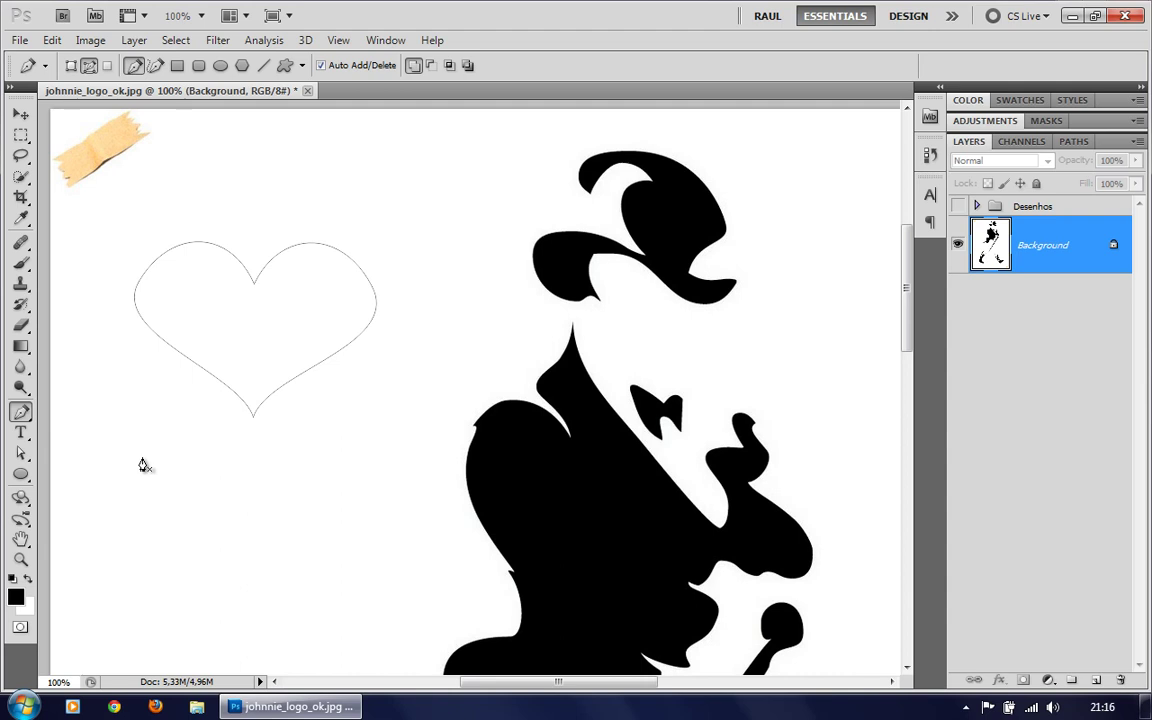
{"action": "left_click_drag", "start_coordinate": [27, 460], "coordinate": [122, 477]}
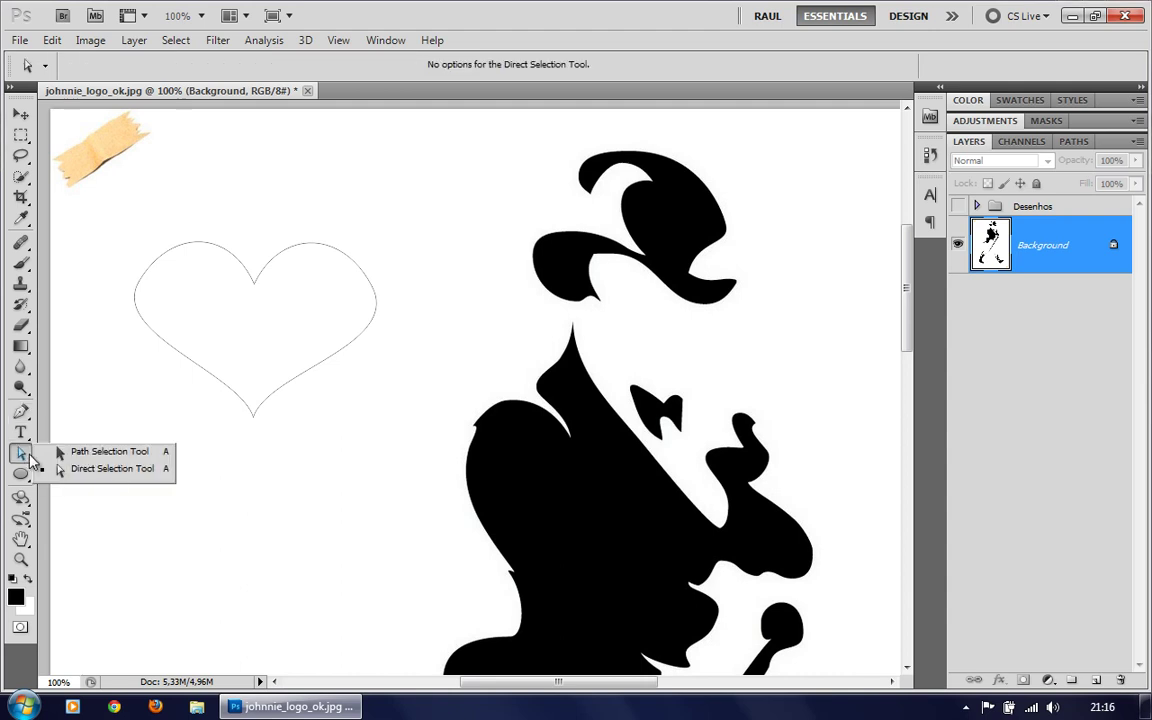
With the Direct Selection Tool, select the heart path and inspect its four anchors.
{"action": "left_click", "coordinate": [120, 470]}
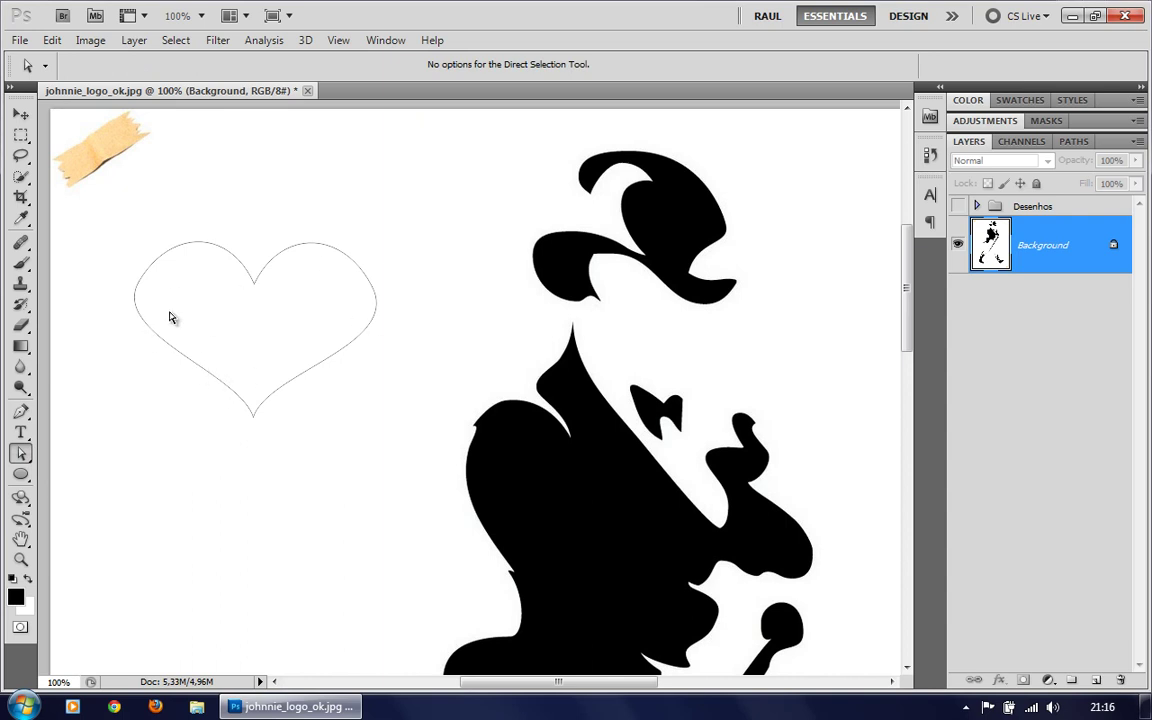
{"action": "left_click", "coordinate": [191, 364]}
{"action": "left_click", "coordinate": [140, 286]}
{"action": "left_click", "coordinate": [255, 286]}
{"action": "left_click", "coordinate": [372, 288]}
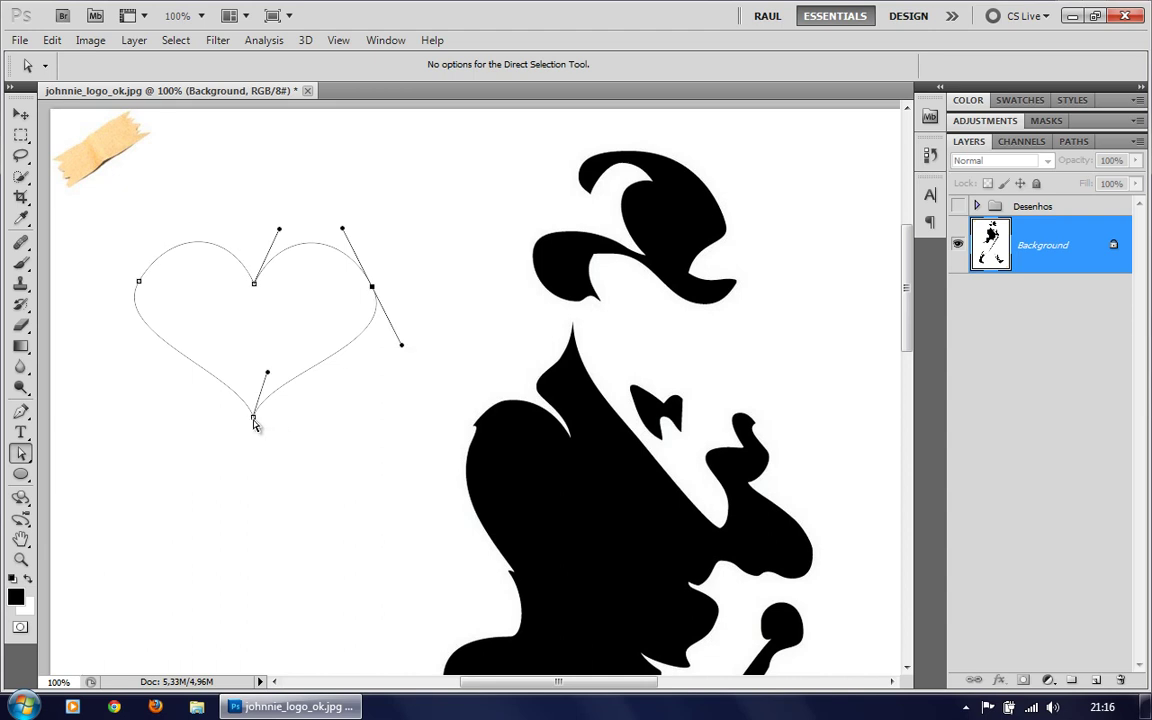
{"action": "left_click", "coordinate": [256, 423]}
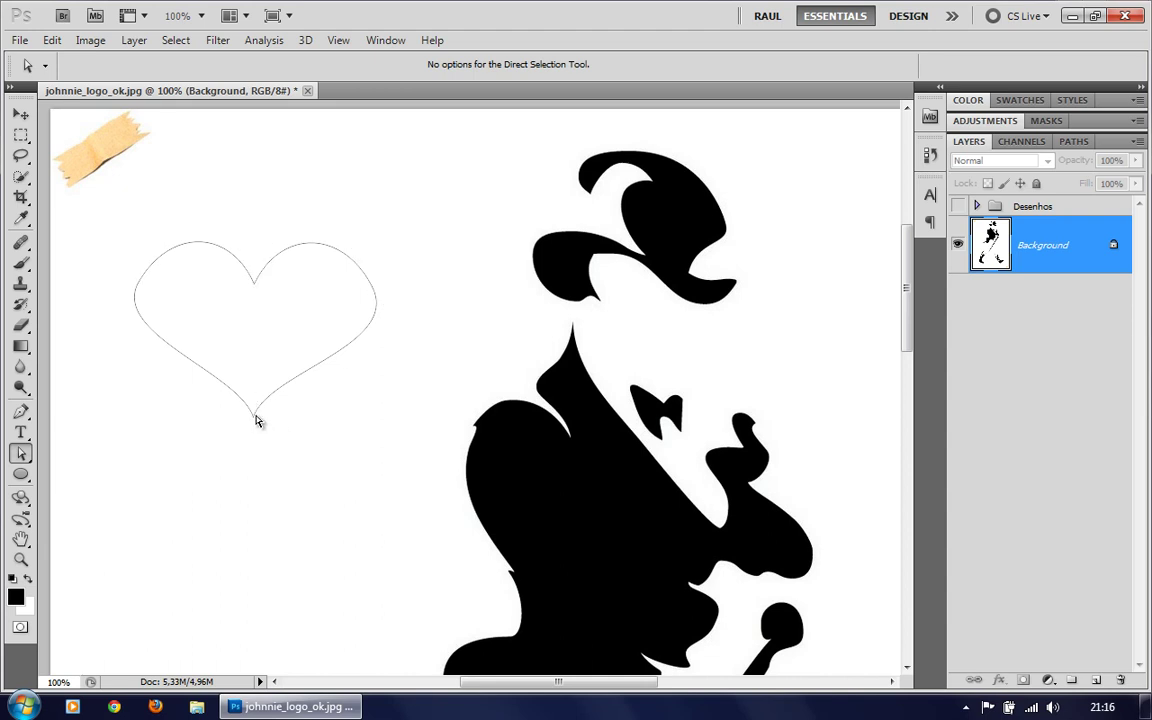
{"action": "left_click", "coordinate": [139, 284]}
Round the left lobe by moving its anchor and rotating its direction handles.
{"action": "left_click_drag", "start_coordinate": [109, 335], "coordinate": [131, 341]}
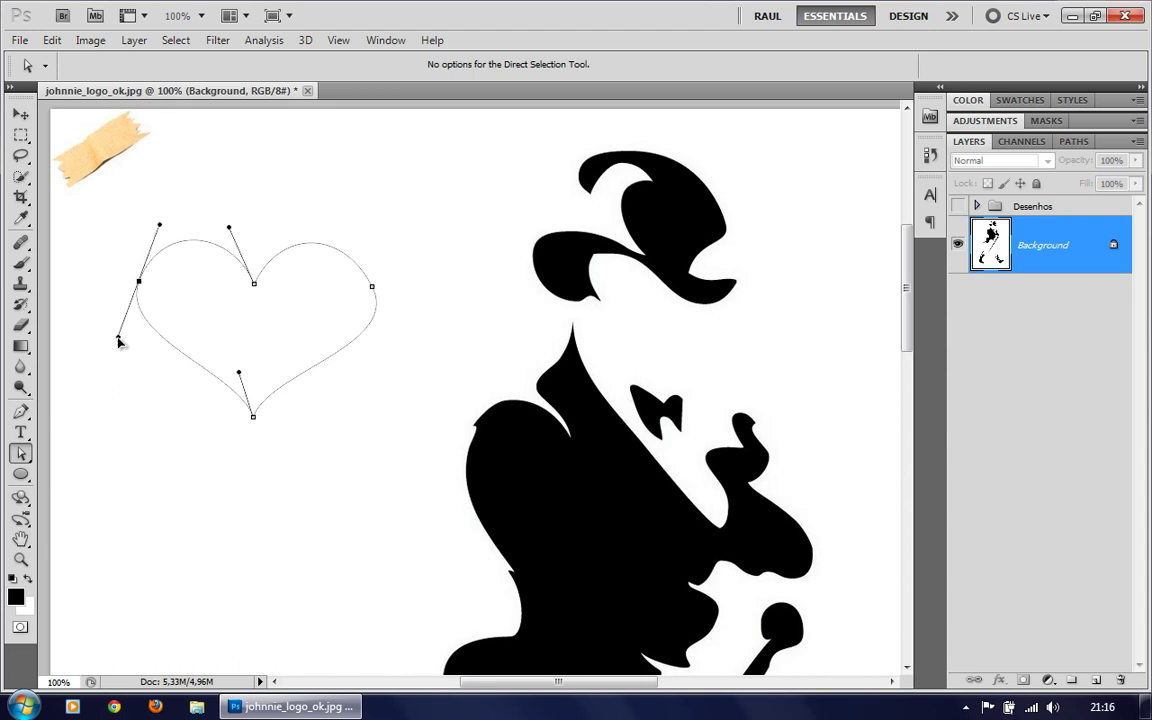
{"action": "left_click_drag", "start_coordinate": [142, 291], "coordinate": [150, 304]}
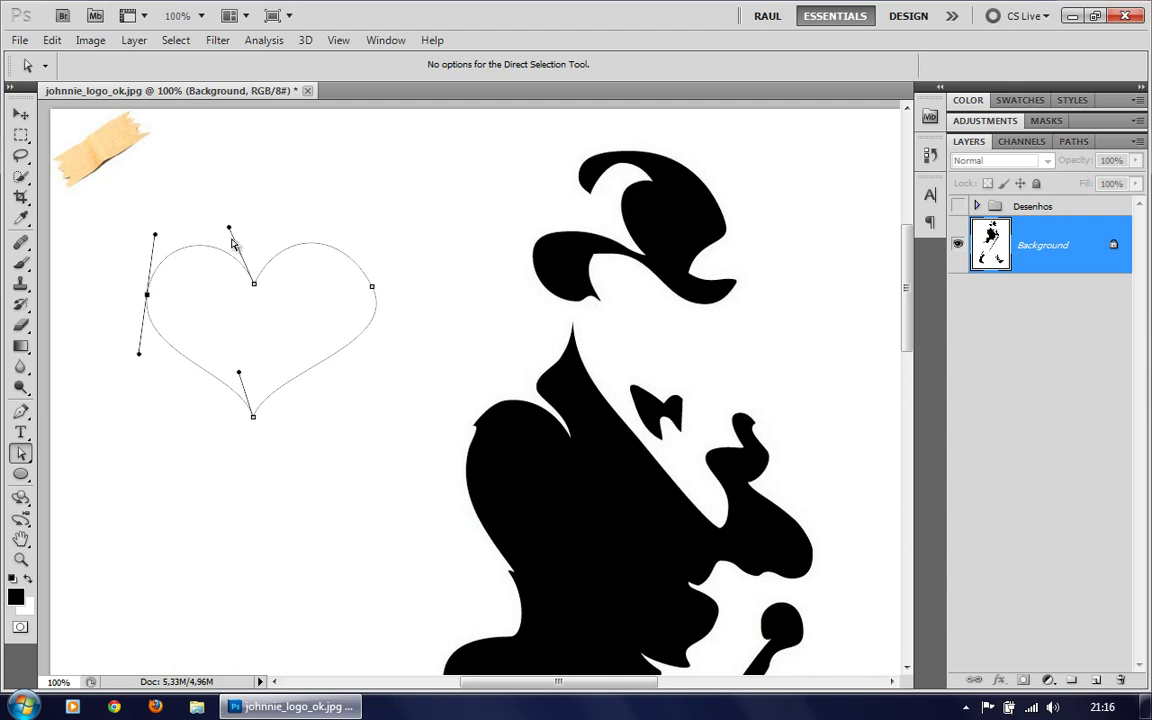
{"action": "left_click_drag", "start_coordinate": [228, 230], "coordinate": [222, 220]}
{"action": "left_click_drag", "start_coordinate": [155, 235], "coordinate": [154, 229]}
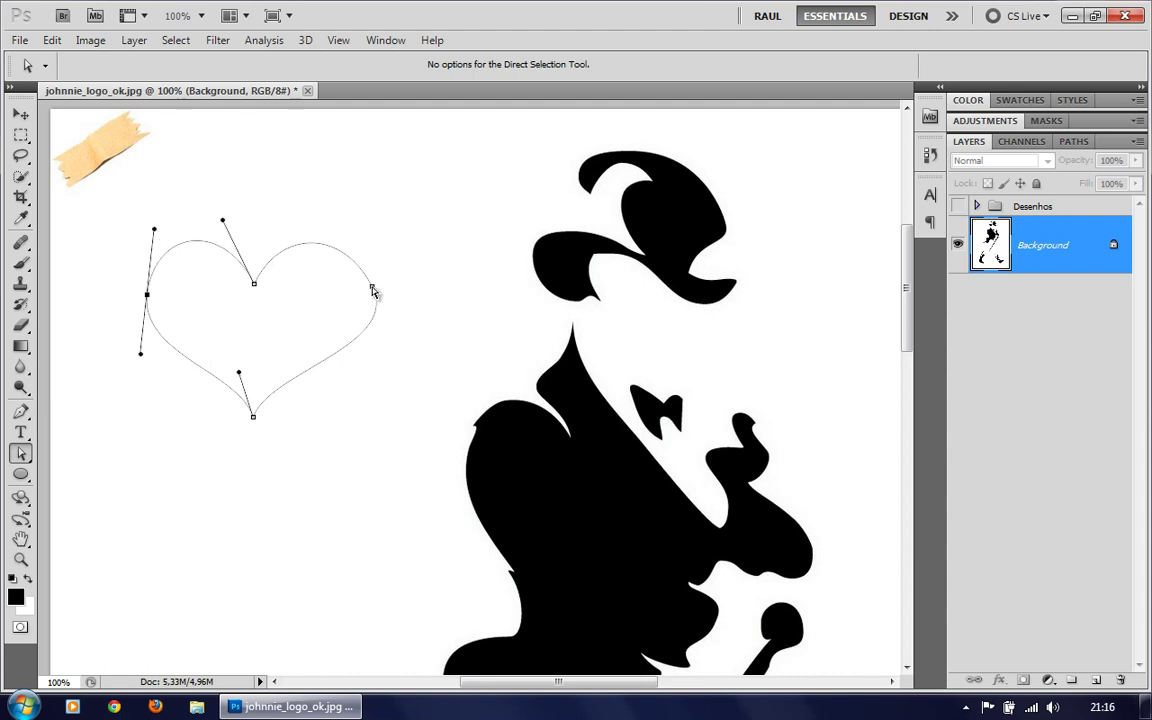
Round the right lobe by nudging its anchor and swinging its direction handles.
{"action": "left_click_drag", "start_coordinate": [372, 290], "coordinate": [366, 297]}
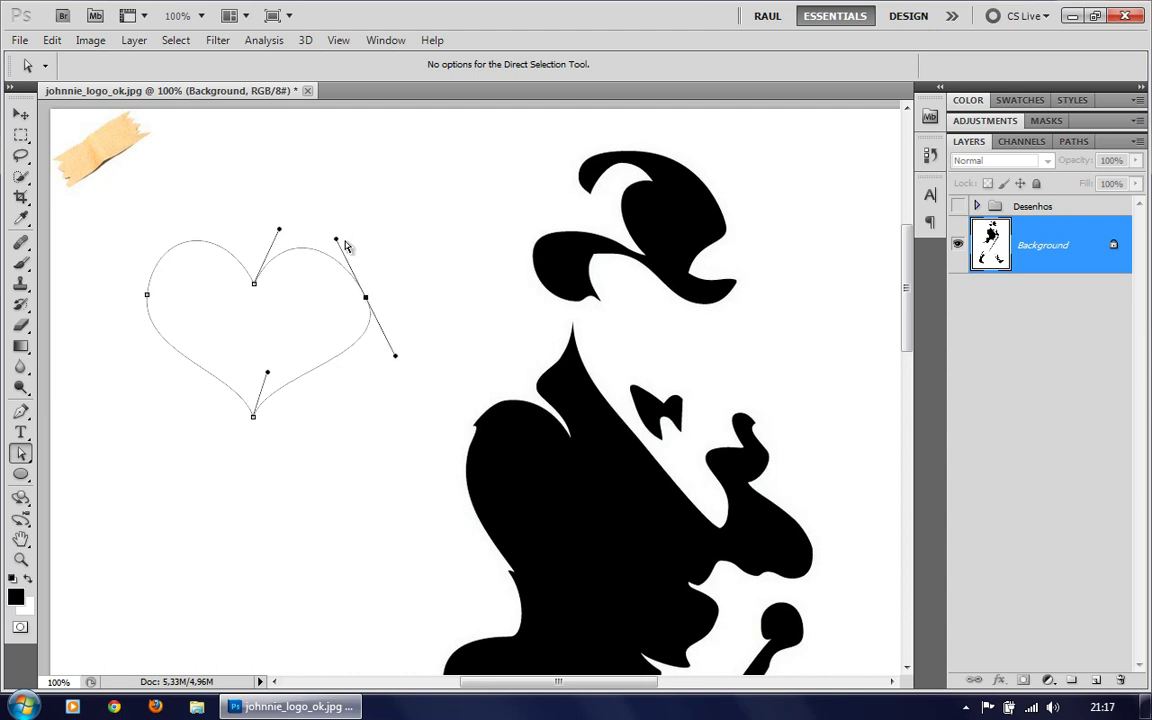
{"action": "left_click_drag", "start_coordinate": [337, 240], "coordinate": [351, 233]}
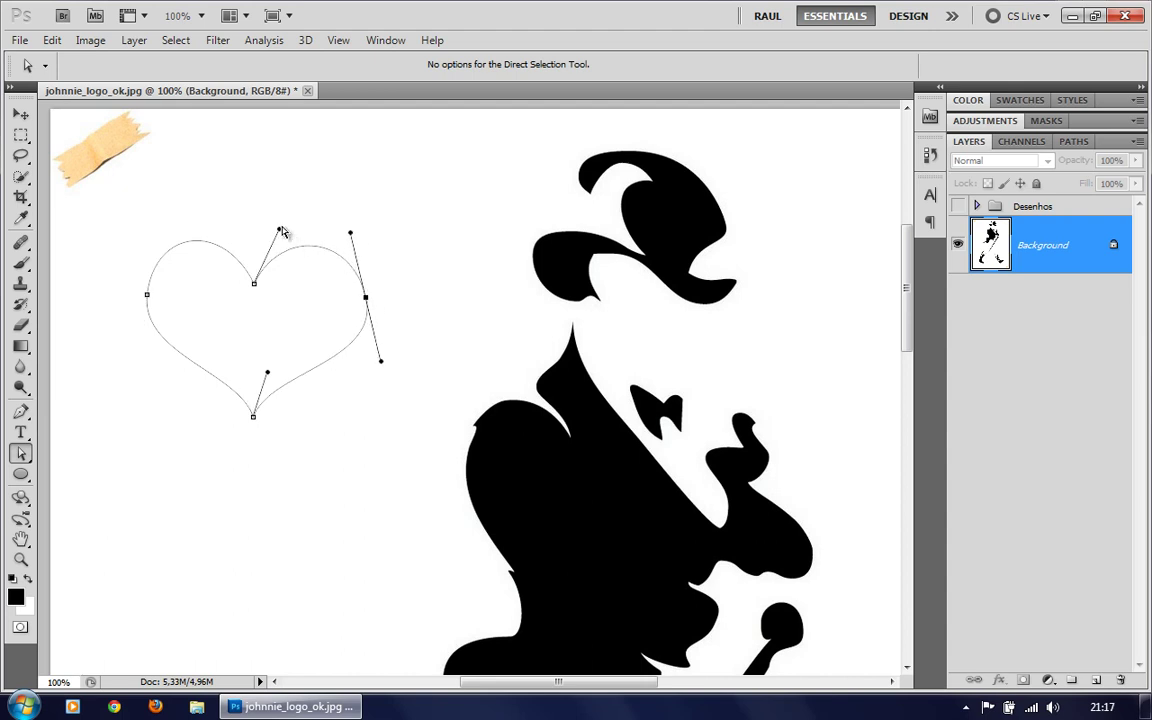
{"action": "mouse_move", "coordinate": [280, 229]}
{"action": "left_mouse_down"}
{"action": "mouse_move", "coordinate": [292, 219]}
{"action": "mouse_move", "coordinate": [357, 235]}
{"action": "left_mouse_up"}
{"action": "left_click_drag", "start_coordinate": [367, 297], "coordinate": [364, 292]}
{"action": "left_click_drag", "start_coordinate": [291, 220], "coordinate": [231, 219]}
Raise the top-centre anchor, even both lobes' upper handles, and deselect to check.
{"action": "left_click", "coordinate": [255, 283]}
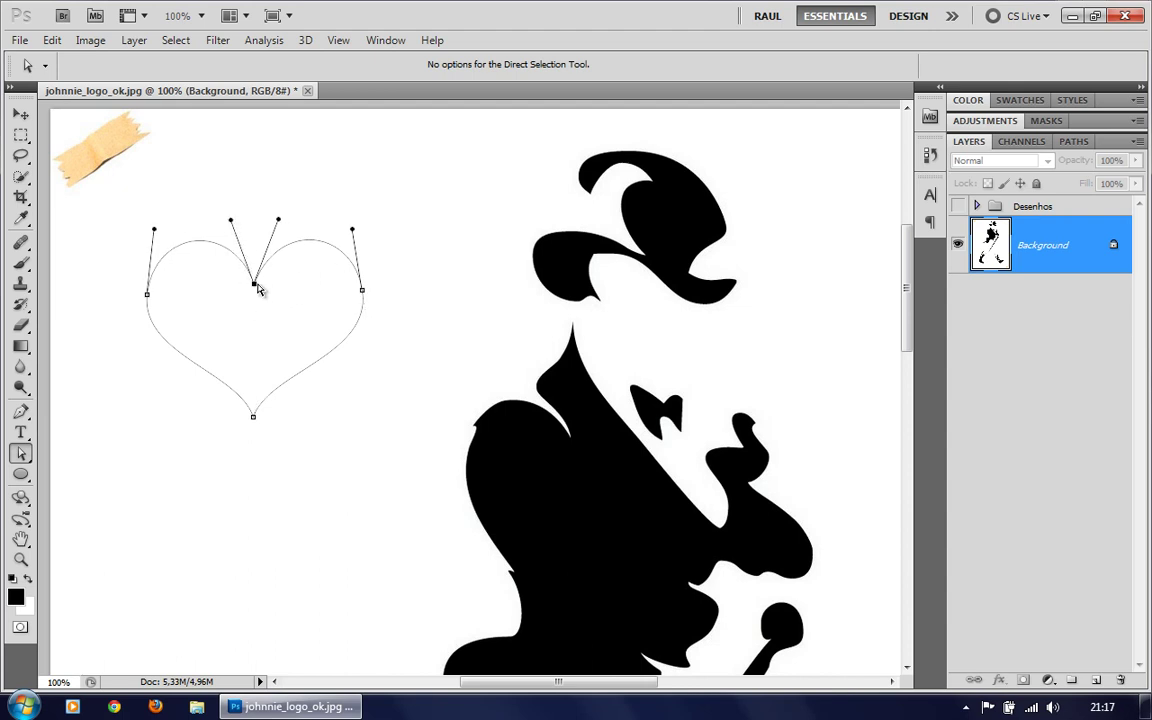
{"action": "left_click_drag", "start_coordinate": [254, 284], "coordinate": [254, 275]}
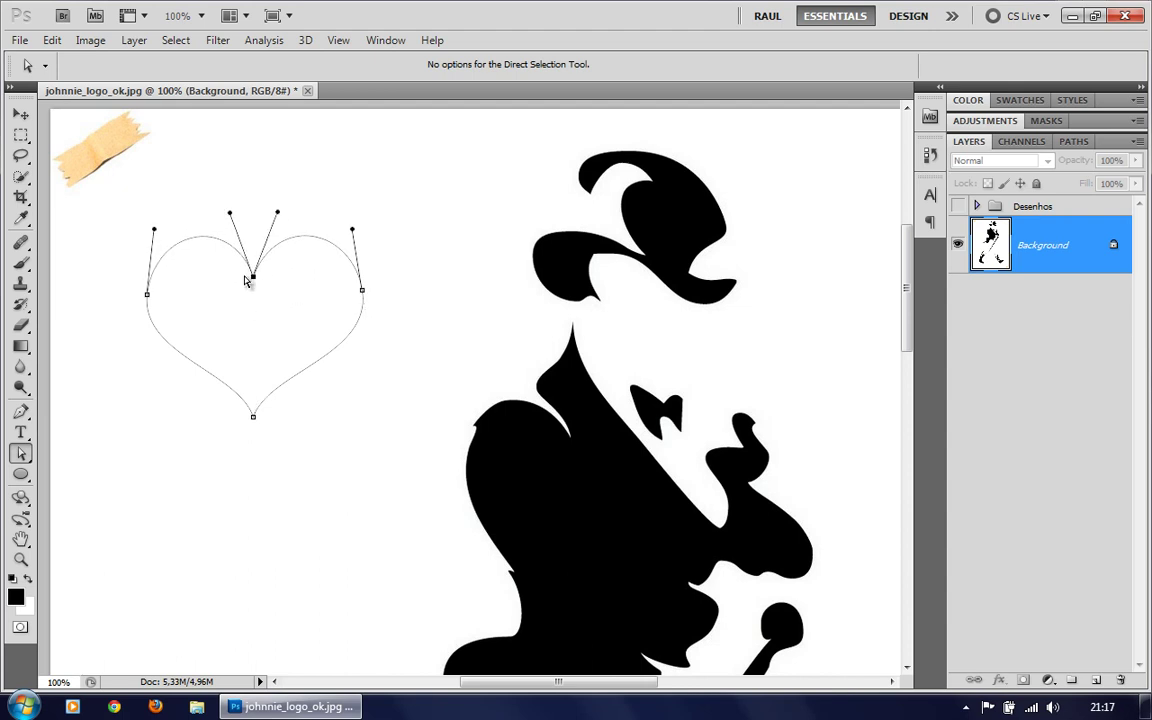
{"action": "left_click_drag", "start_coordinate": [154, 229], "coordinate": [150, 227]}
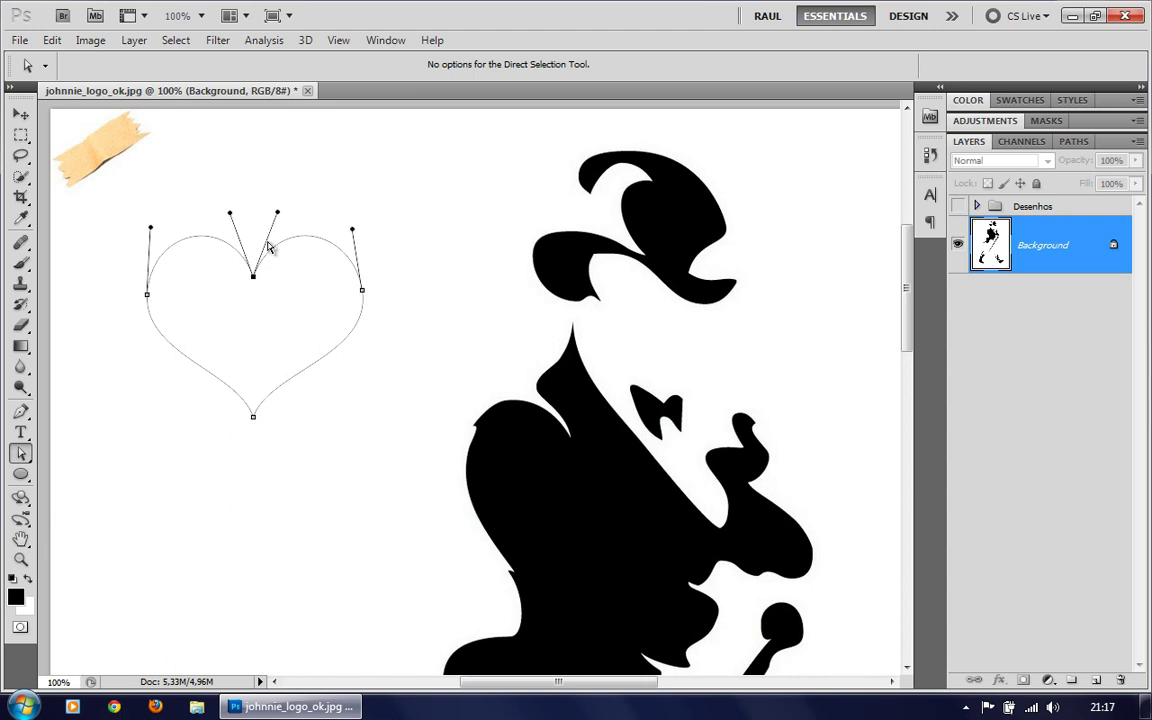
{"action": "left_click_drag", "start_coordinate": [350, 231], "coordinate": [356, 229]}
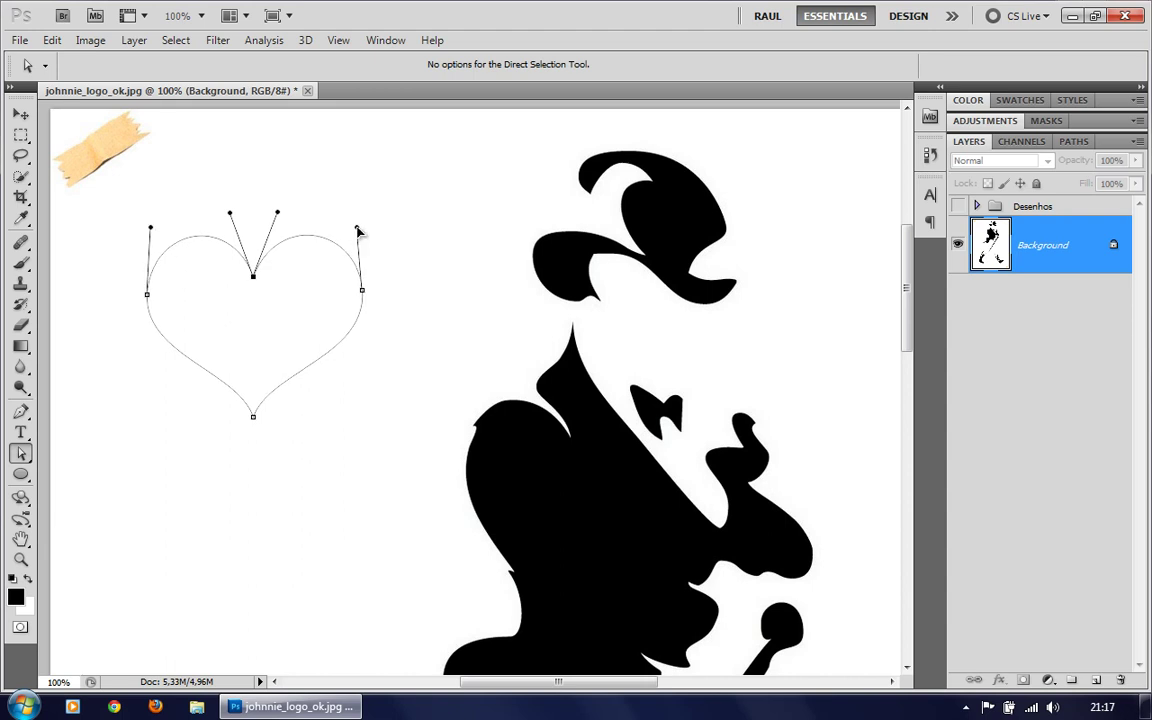
{"action": "left_click", "coordinate": [362, 290]}
{"action": "left_click", "coordinate": [253, 418]}
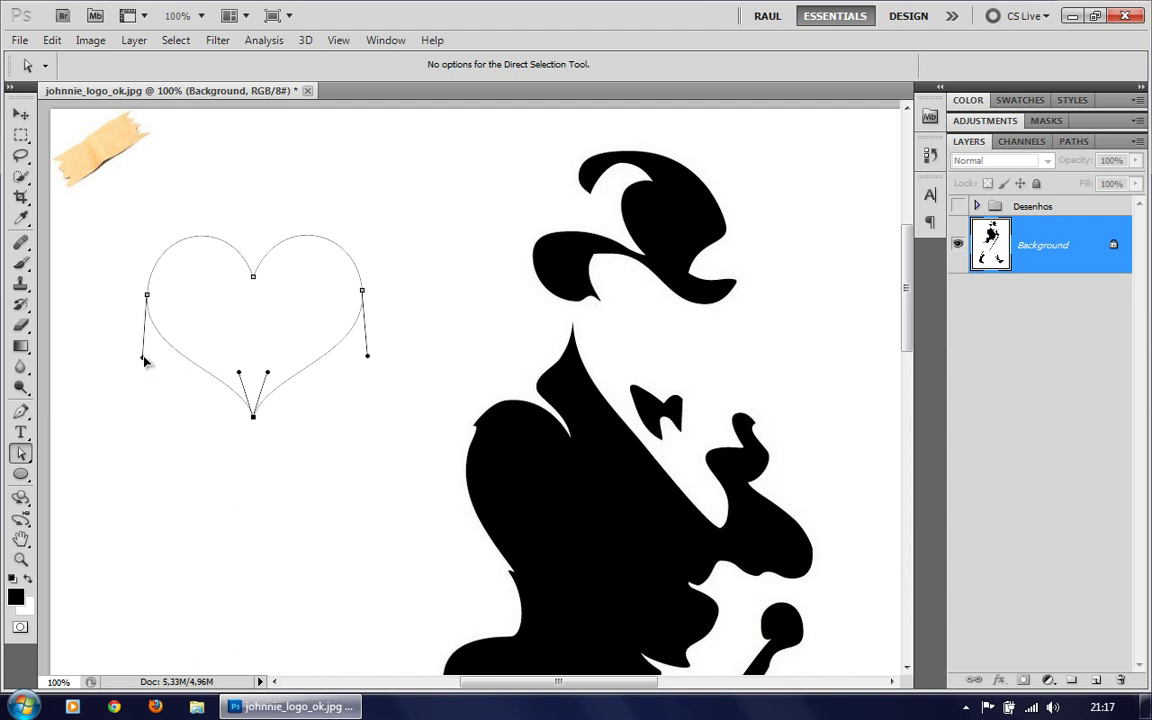
{"action": "left_click", "coordinate": [364, 293]}
{"action": "left_click", "coordinate": [341, 430]}
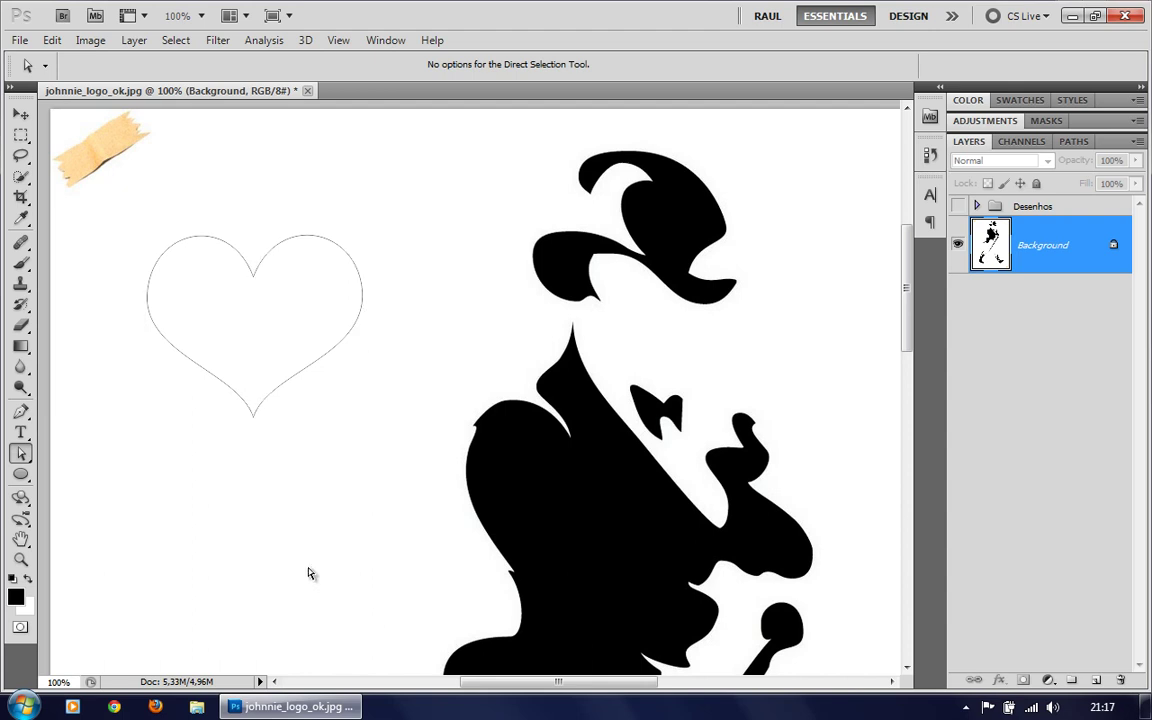
Pull the bottom tip's left handle outward and nudge the tip, then deselect to check.
{"action": "left_click", "coordinate": [283, 391]}
{"action": "left_click", "coordinate": [255, 418]}
{"action": "left_click_drag", "start_coordinate": [238, 376], "coordinate": [211, 401]}
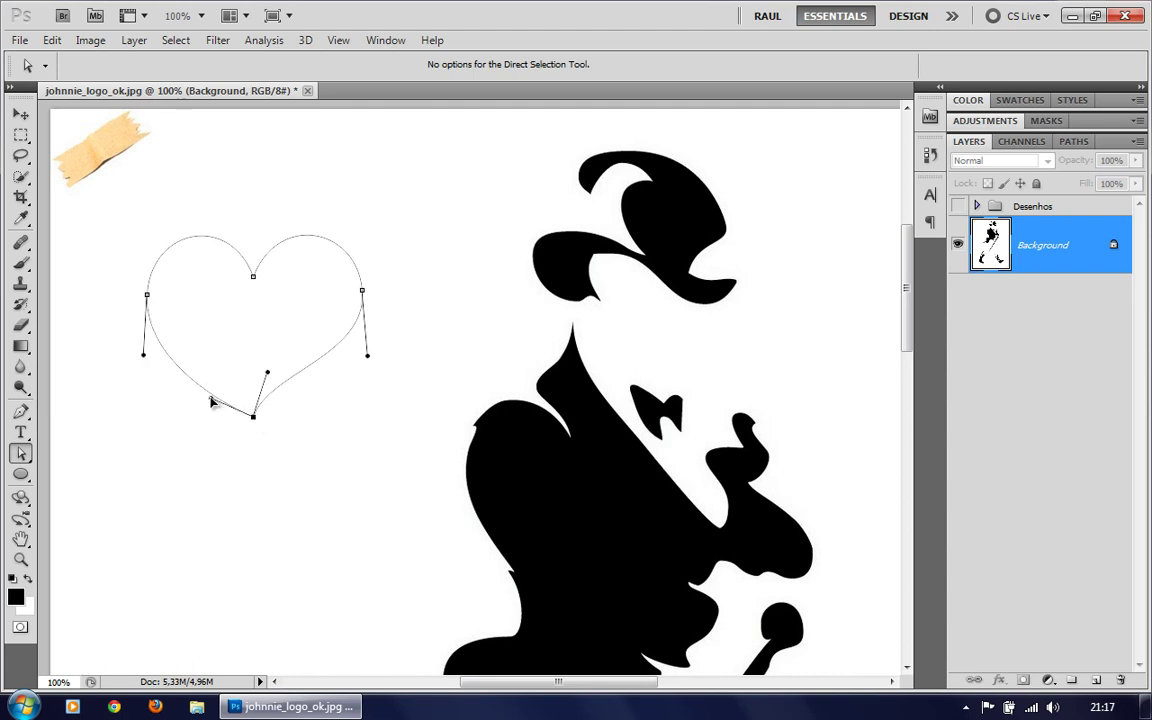
{"action": "left_click_drag", "start_coordinate": [254, 416], "coordinate": [260, 412]}
{"action": "left_click", "coordinate": [311, 560]}
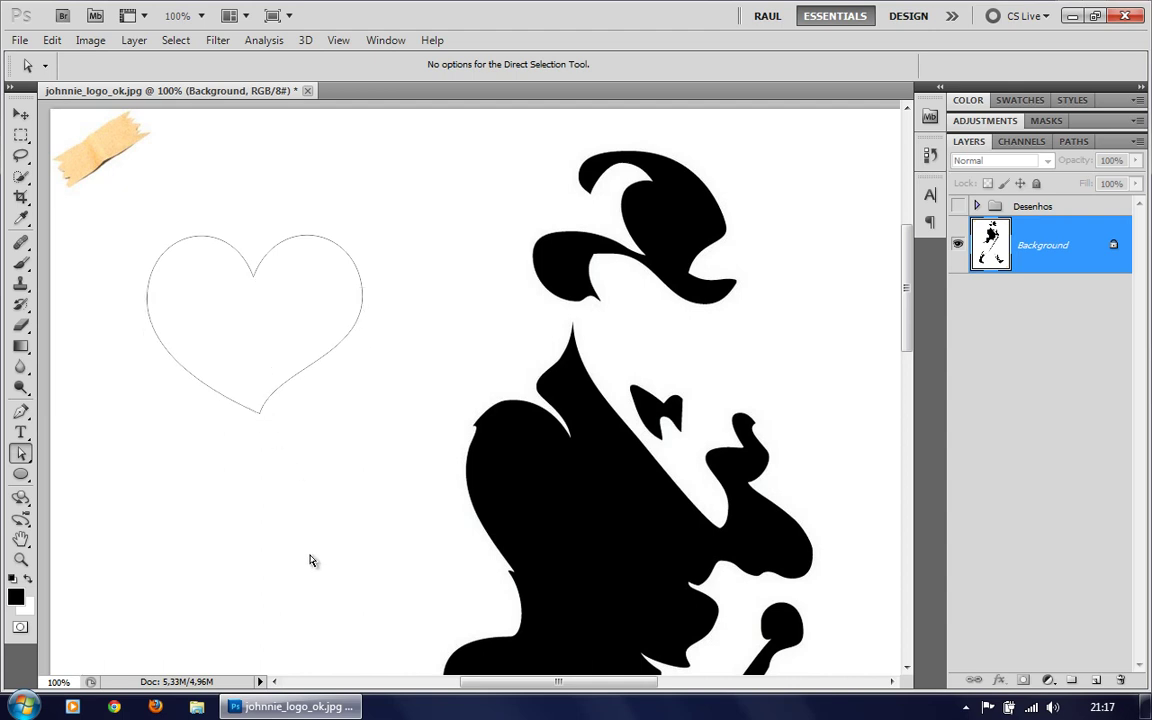
Move the bottom tip down about 17 px and pull its right handle outward.
{"action": "left_click", "coordinate": [260, 414]}
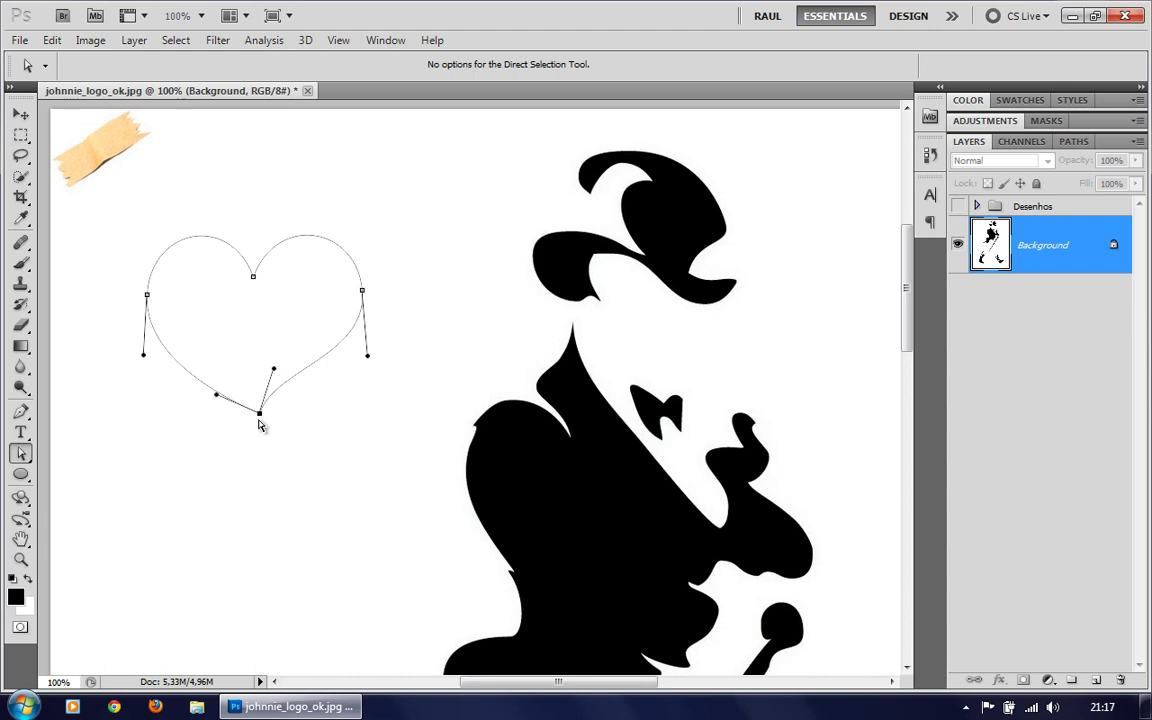
{"action": "left_click_drag", "start_coordinate": [259, 414], "coordinate": [257, 430]}
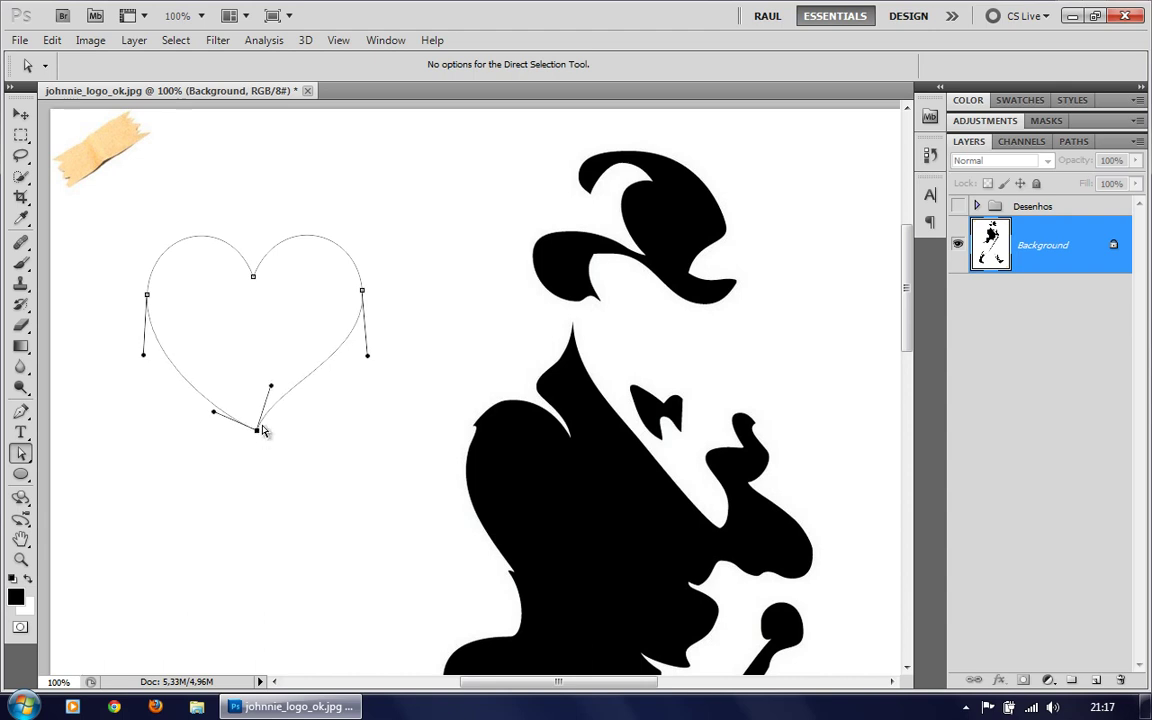
{"action": "left_click_drag", "start_coordinate": [271, 386], "coordinate": [294, 411]}
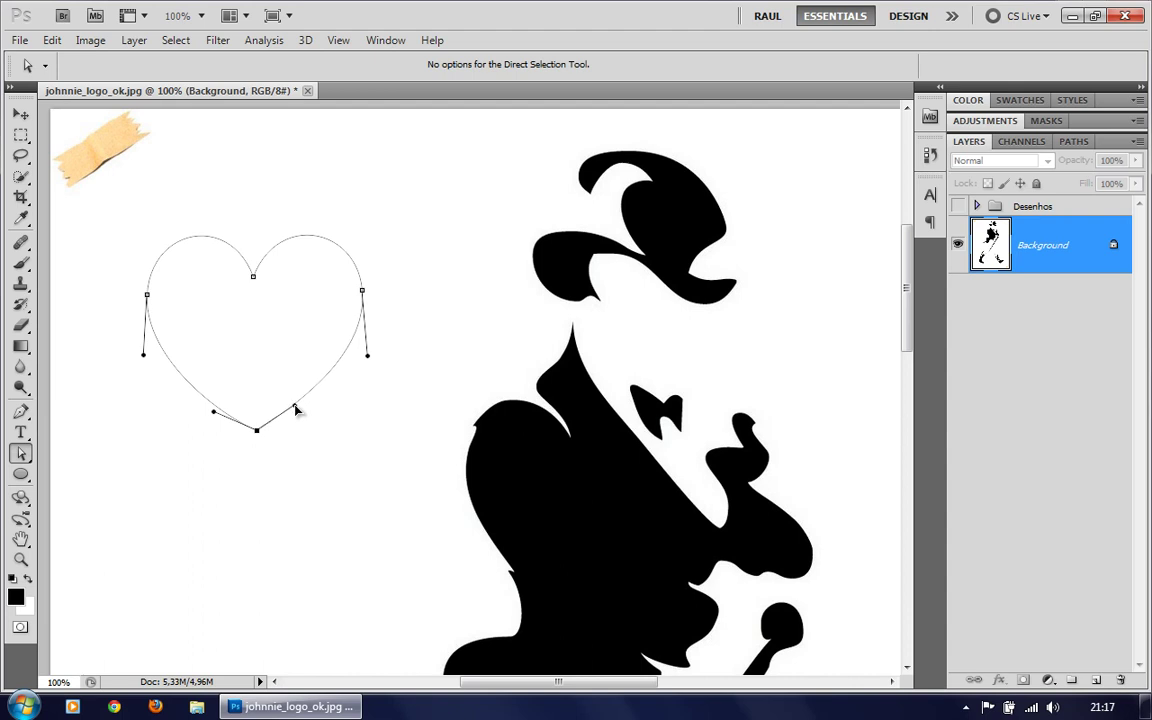
{"action": "left_click", "coordinate": [266, 472]}
{"action": "left_click", "coordinate": [257, 432]}
{"action": "left_click", "coordinate": [254, 430]}
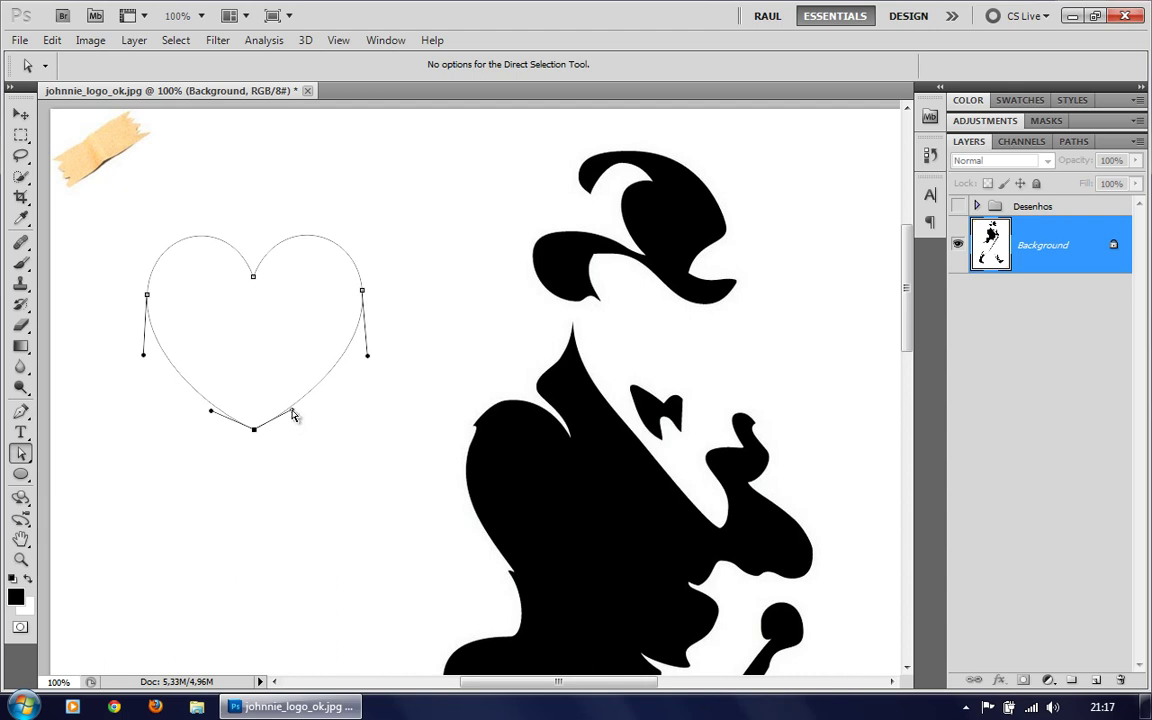